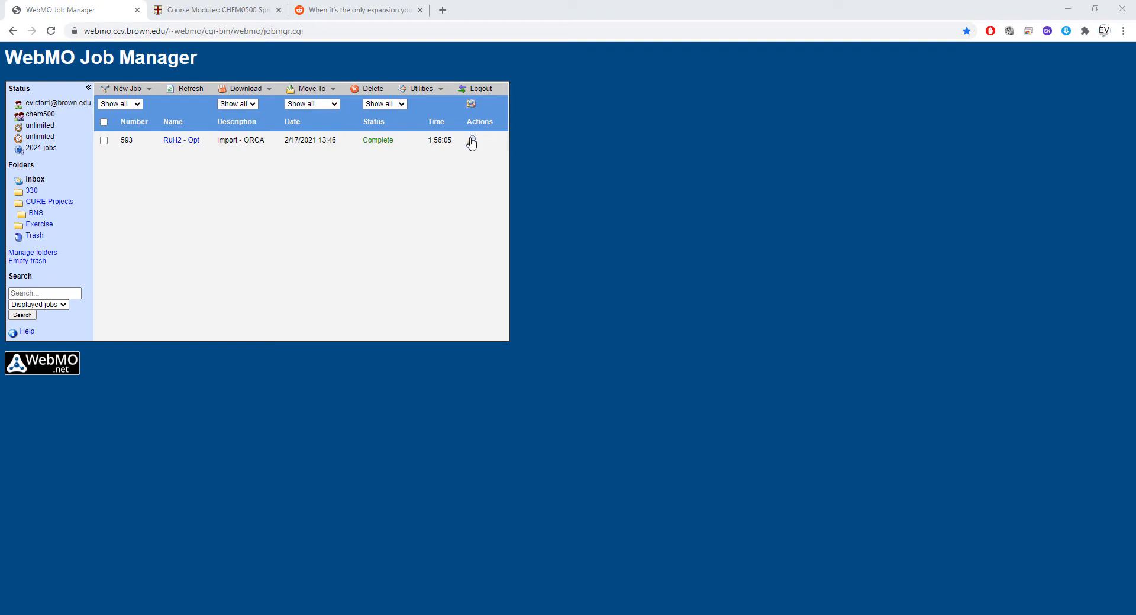
Step: Open the completed RuH2 - Opt job and look over its geometry sequence energies and partial charges
left_click(471, 140)
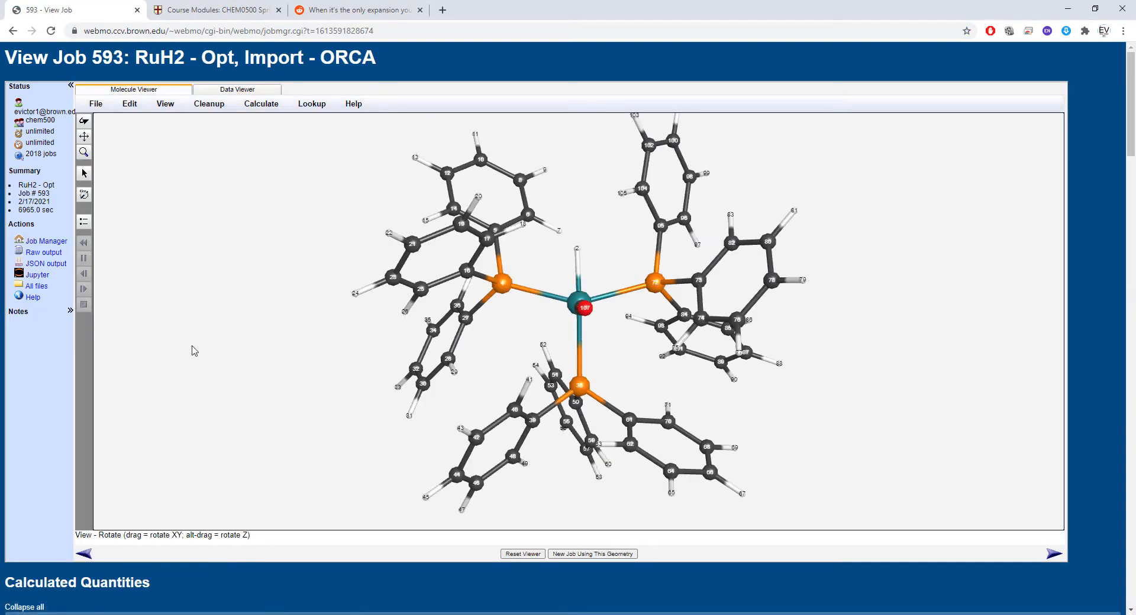
scroll(299, 331, "down", 6)
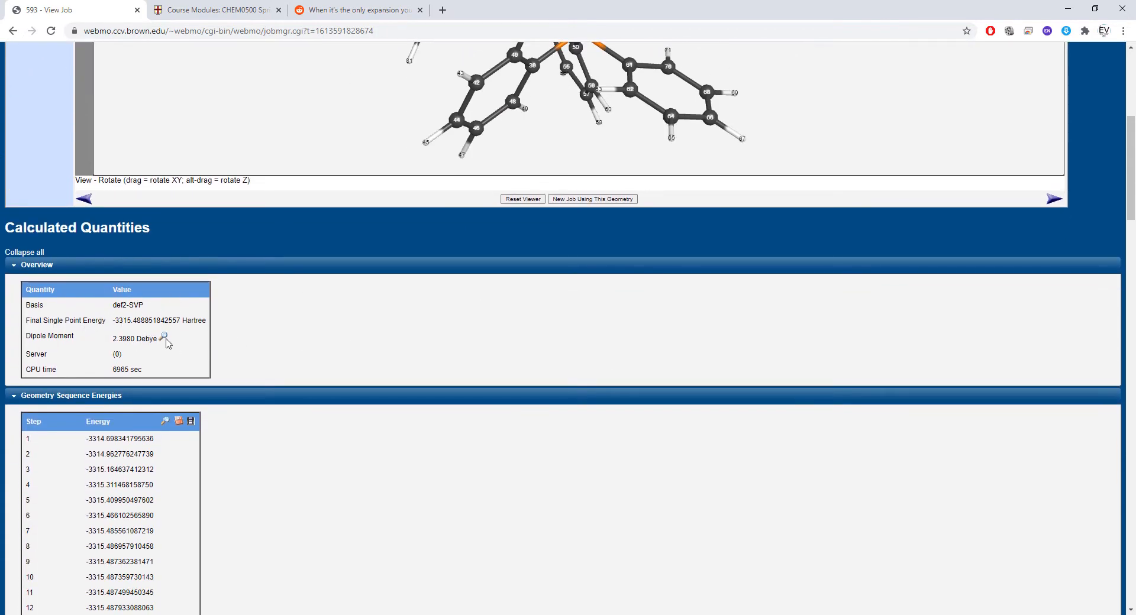
scroll(349, 357, "down", 3)
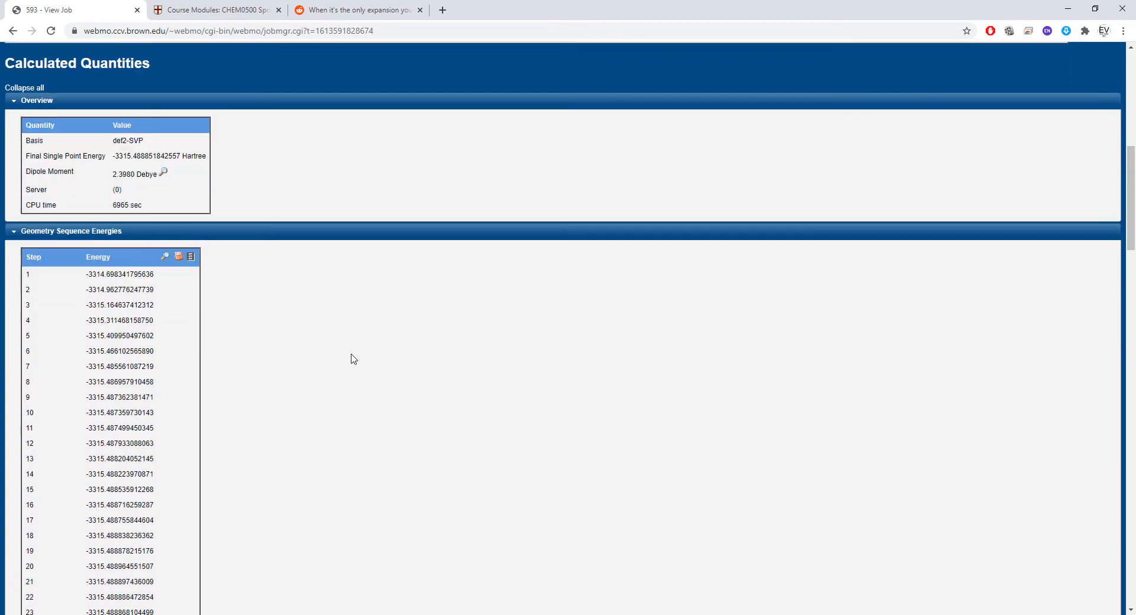
scroll(359, 358, "down", 4)
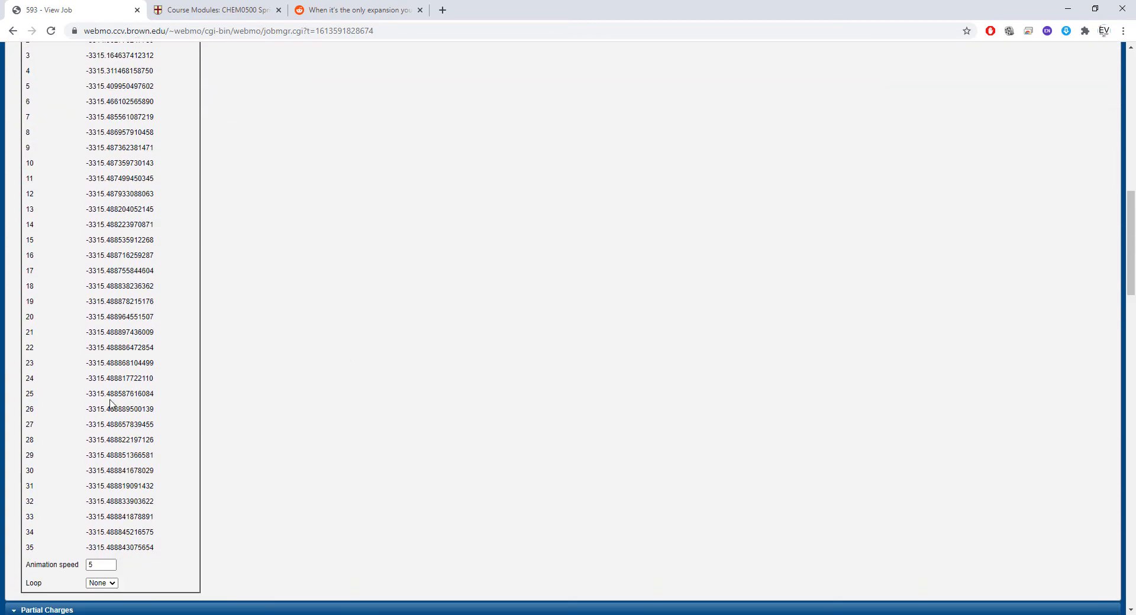
scroll(349, 419, "down", 7)
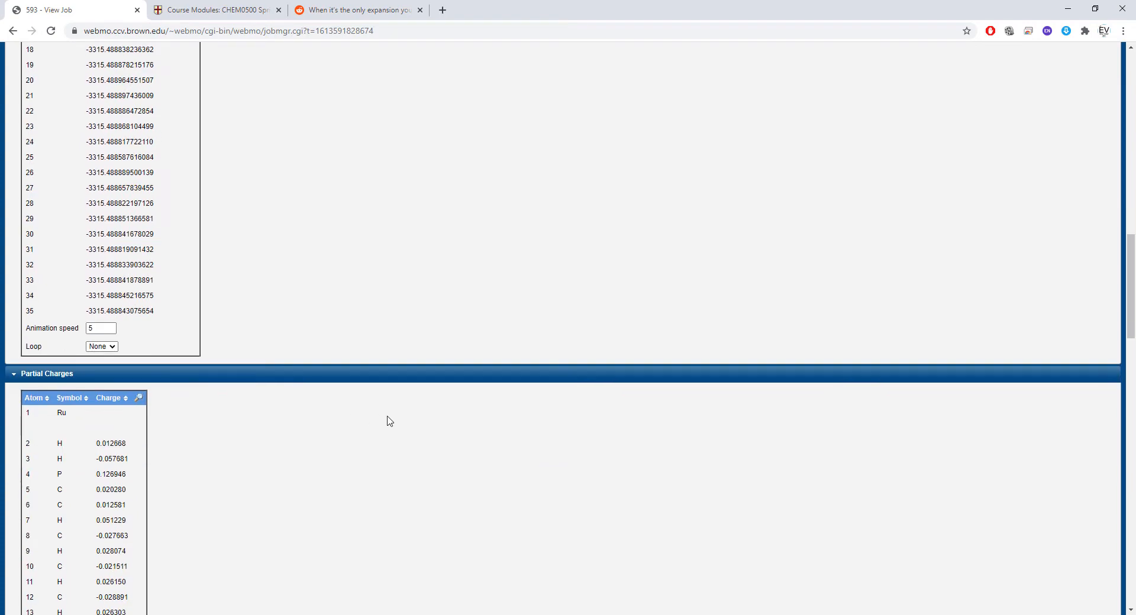
scroll(396, 488, "down", 12)
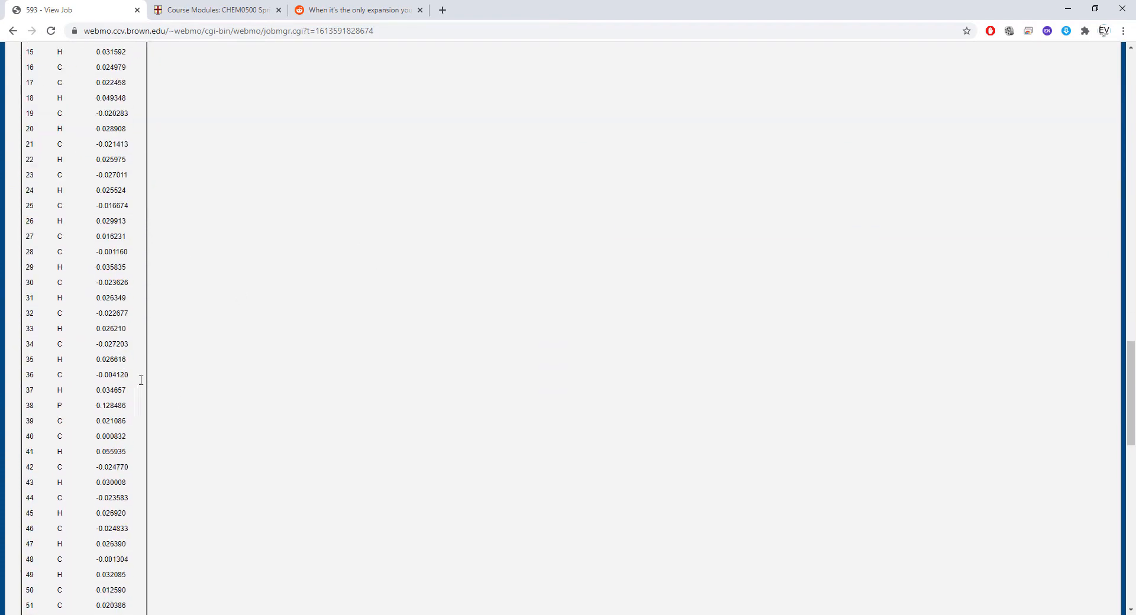
scroll(396, 487, "down", 6)
scroll(402, 487, "up", 20)
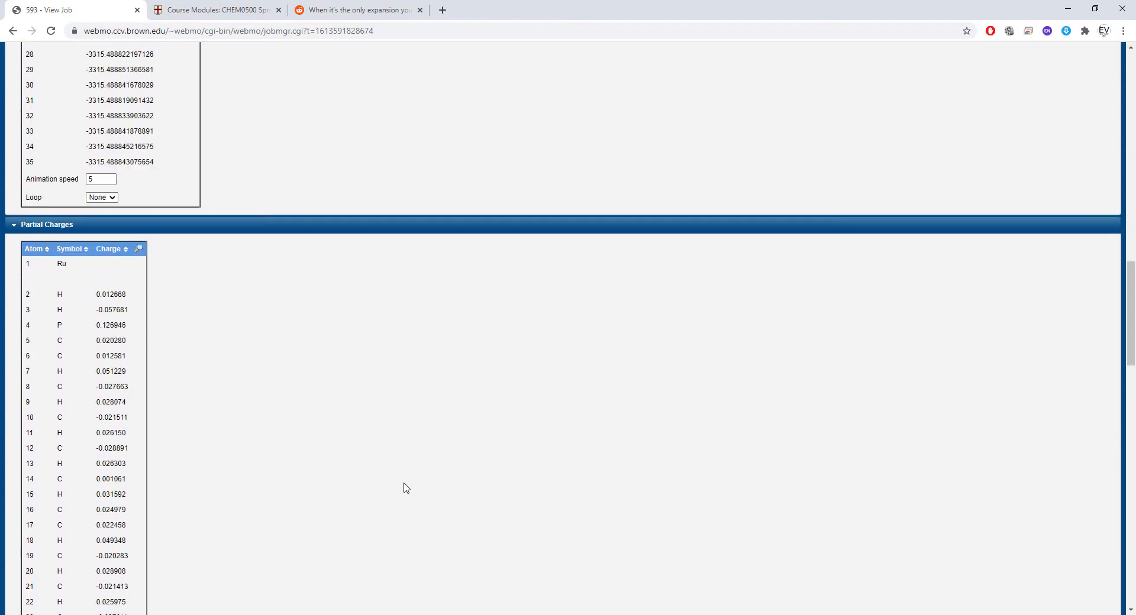
scroll(406, 488, "up", 7)
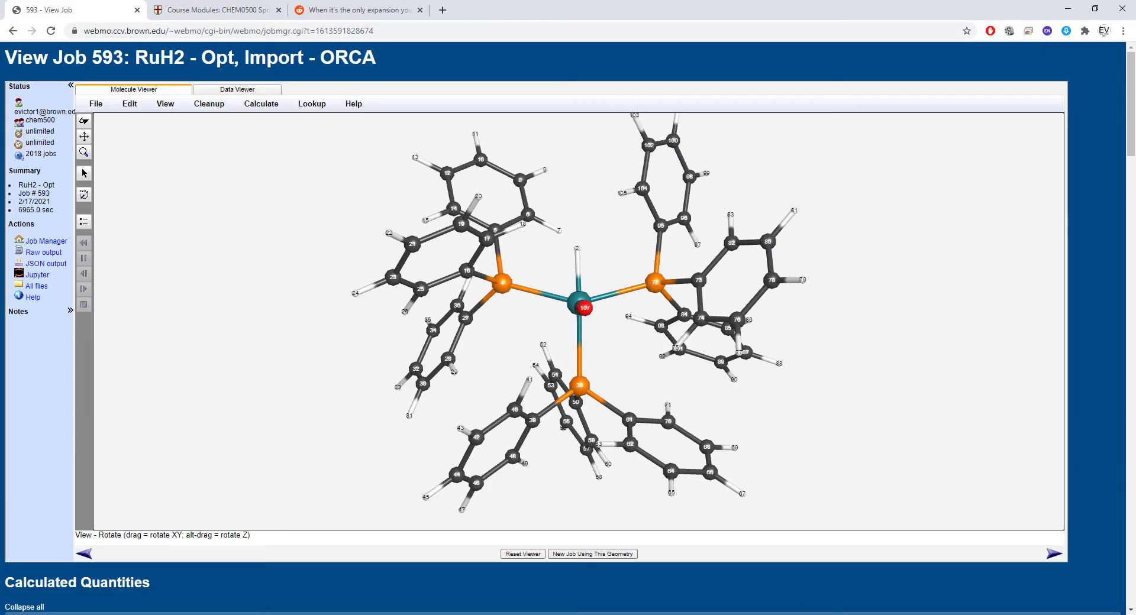
Step: Start a new ORCA job from this geometry and set its calculation to Molecular Orbitals Corrected
left_click(1054, 555)
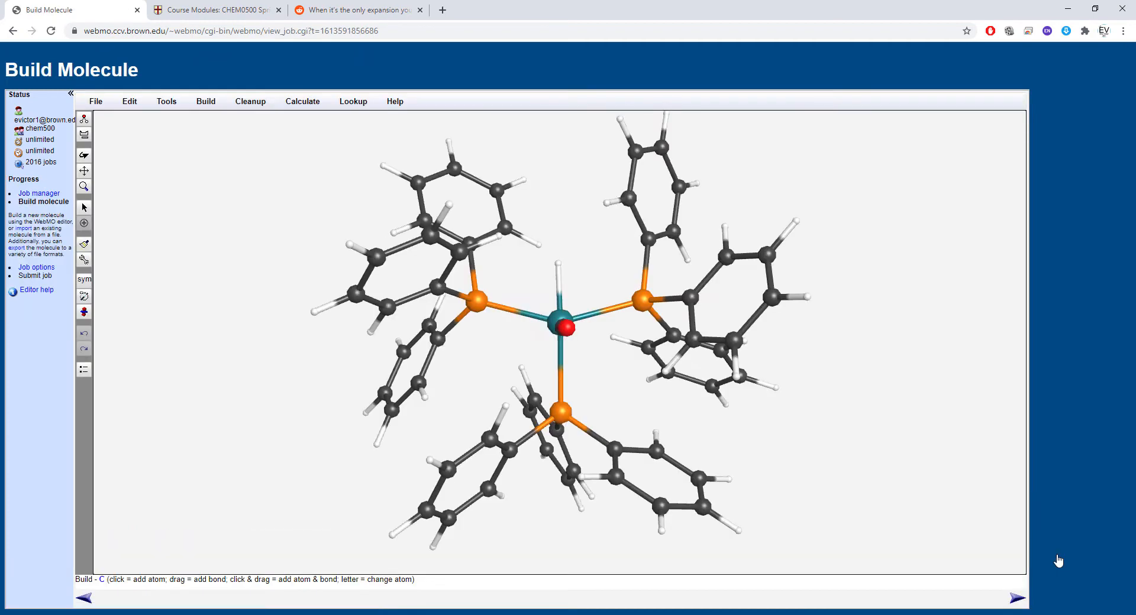
left_click(1015, 599)
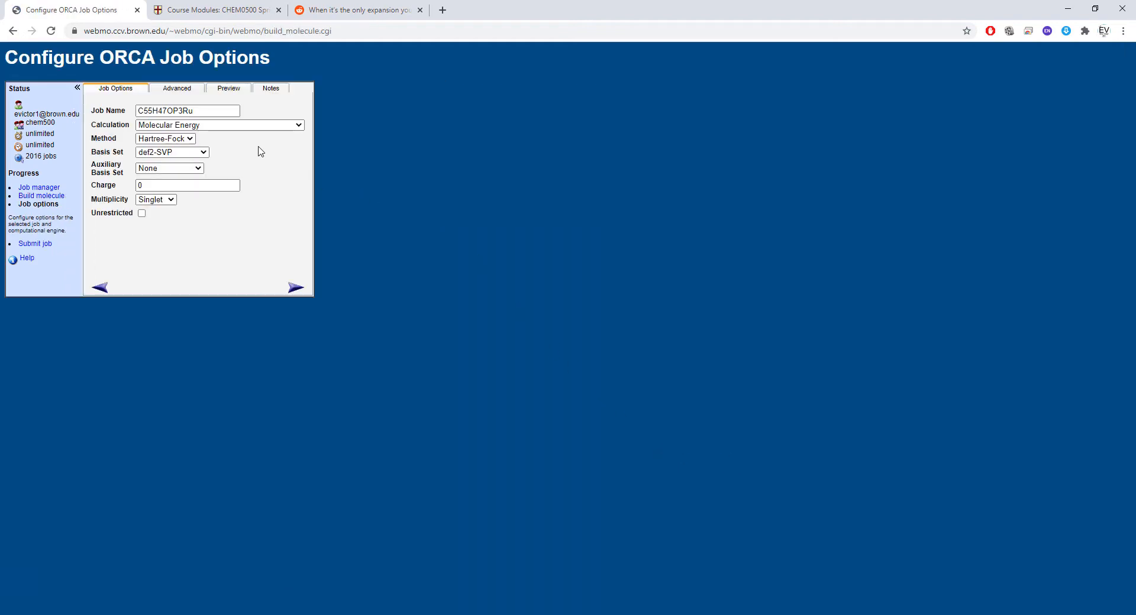
left_click(242, 125)
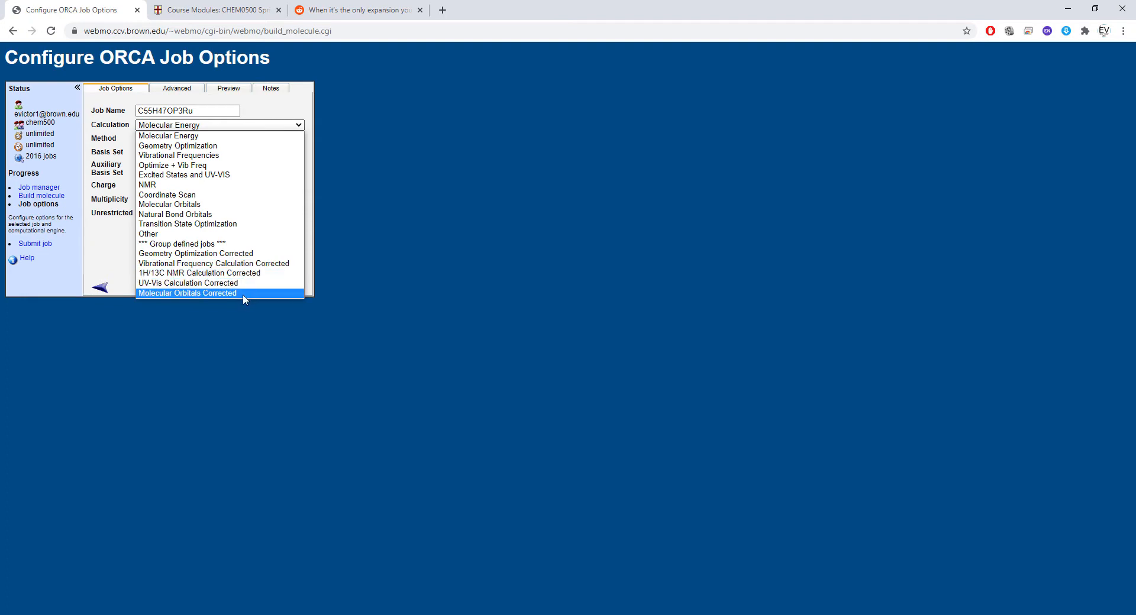
left_click(204, 294)
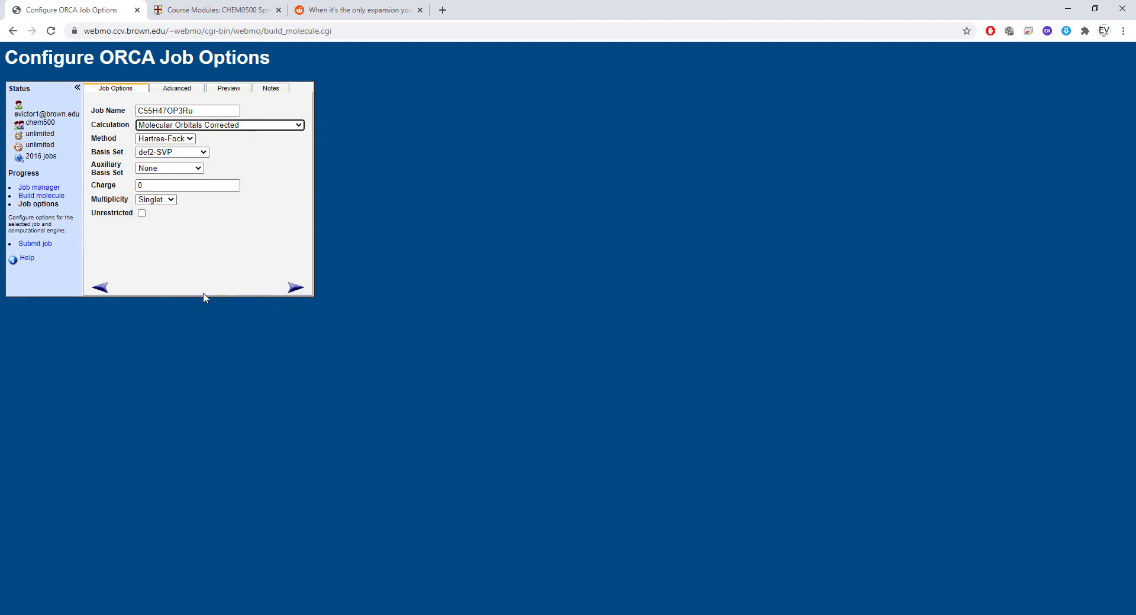
Step: Set the method to B3LYP and the auxiliary basis set to def2-TZVP/C, keeping def2-SVP as the basis set
left_click(168, 140)
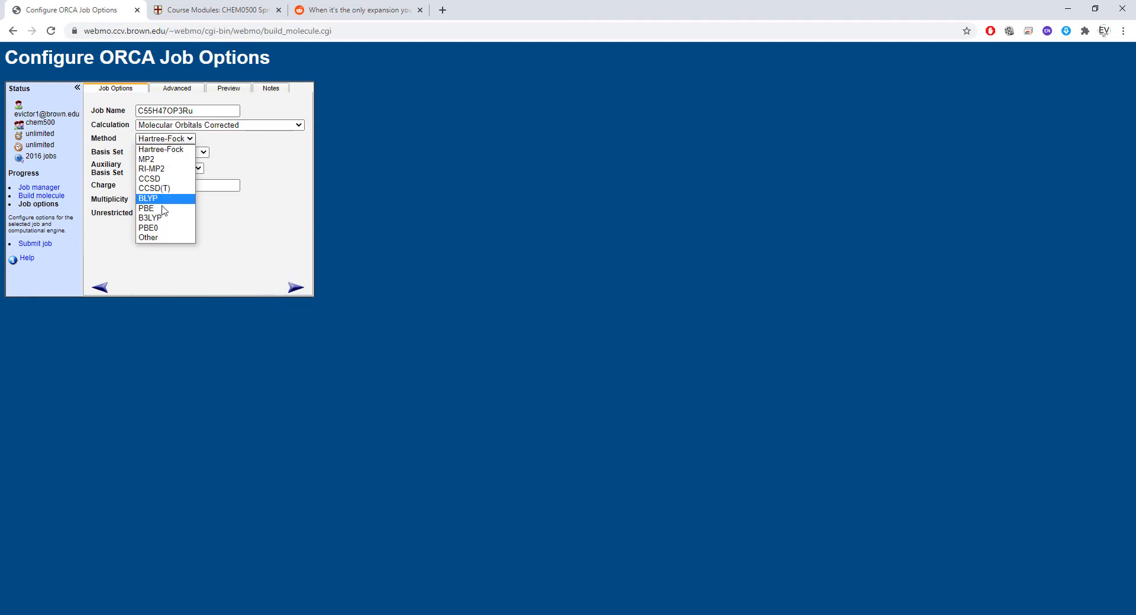
left_click(154, 218)
left_click(172, 153)
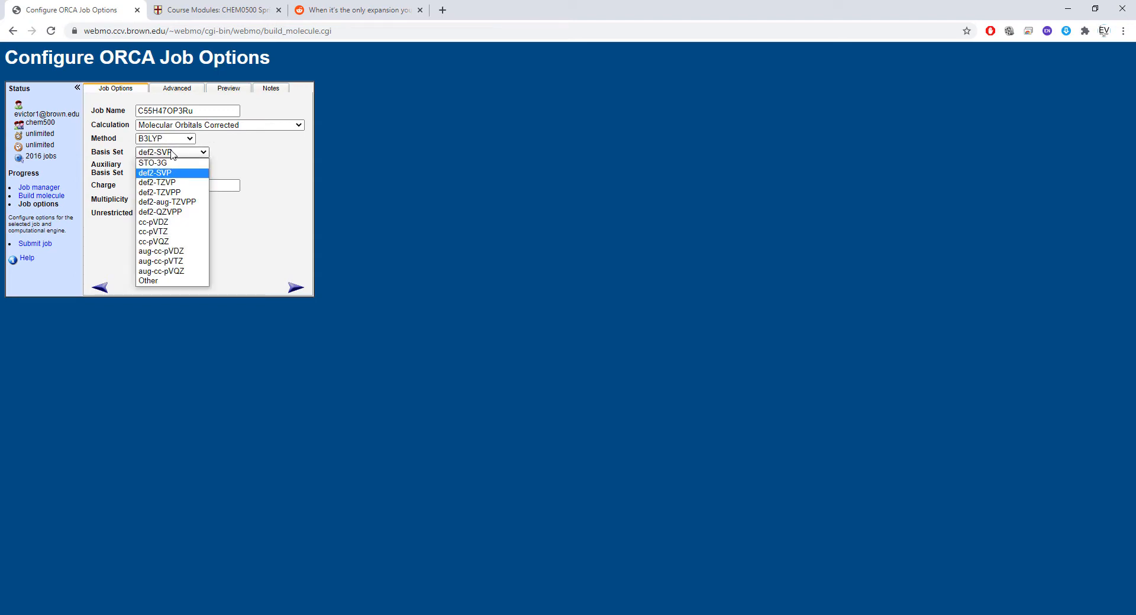
left_click(244, 156)
left_click(181, 168)
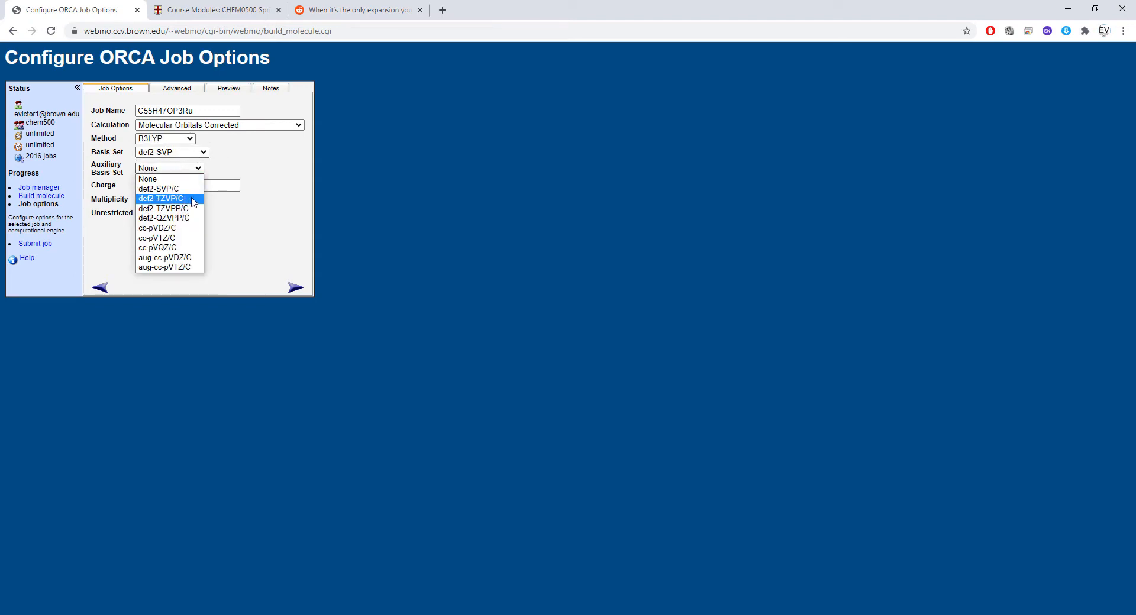
left_click(195, 200)
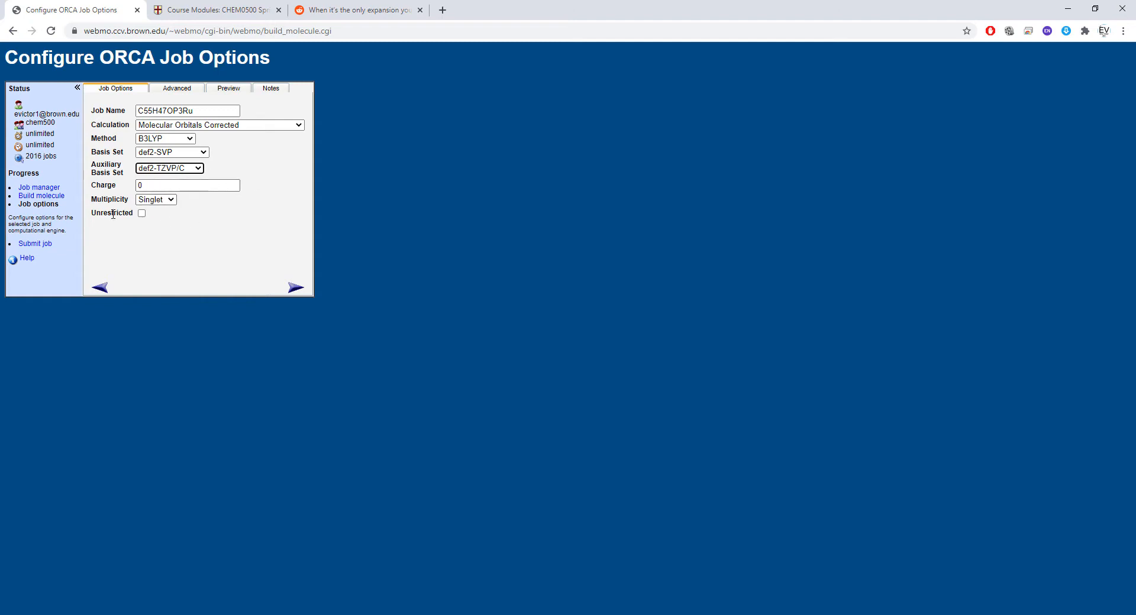
Step: Enable RIJCOSX and set the job to use 32 cores per node
left_click(183, 89)
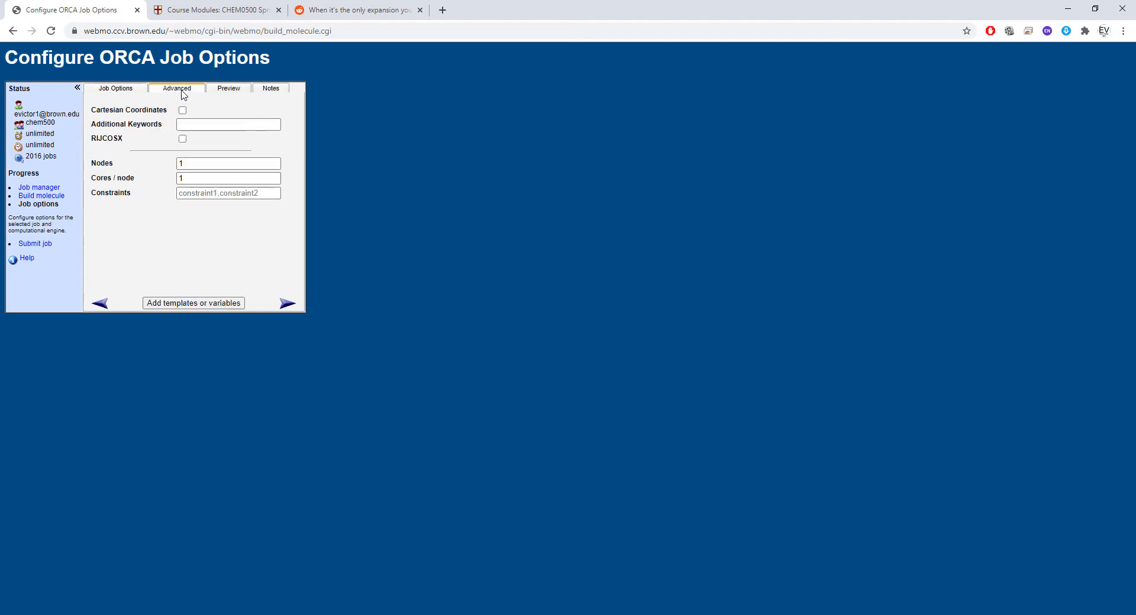
left_click(182, 139)
double_click(181, 178)
type("12")
left_click(178, 244)
Step: Generate the input file and insert a %basis block assigning def2-TZVP to Ru and P below the keyword line
left_click(235, 89)
left_click(256, 287)
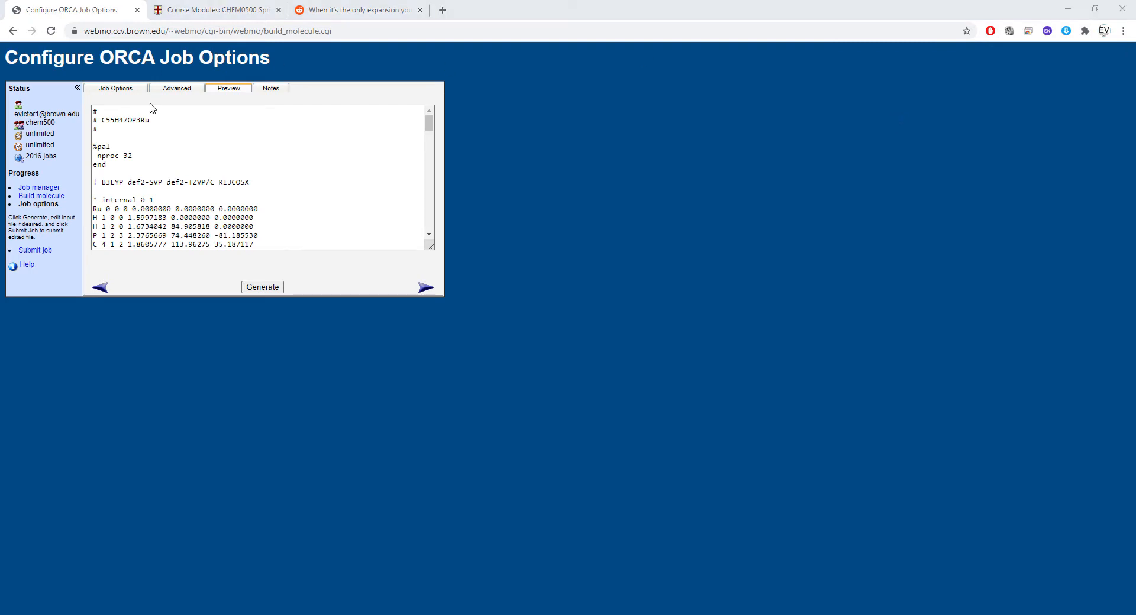
left_click(109, 189)
type("%basis    newgto Ru \"def2-TZVP\" end    newgto P \"def2-TZVP\" end end")
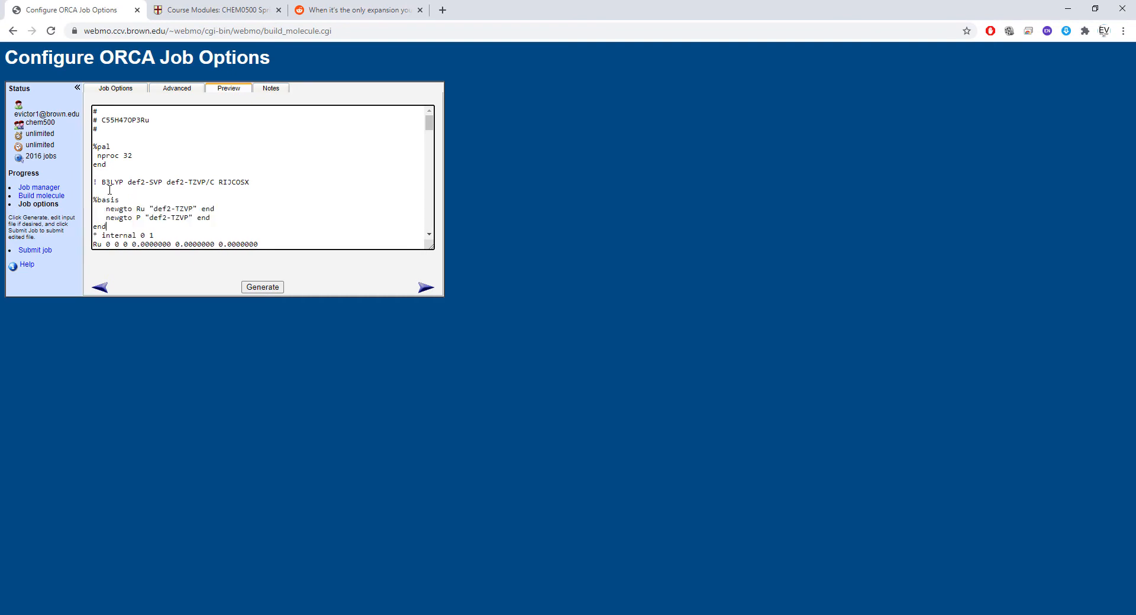
key("Return")
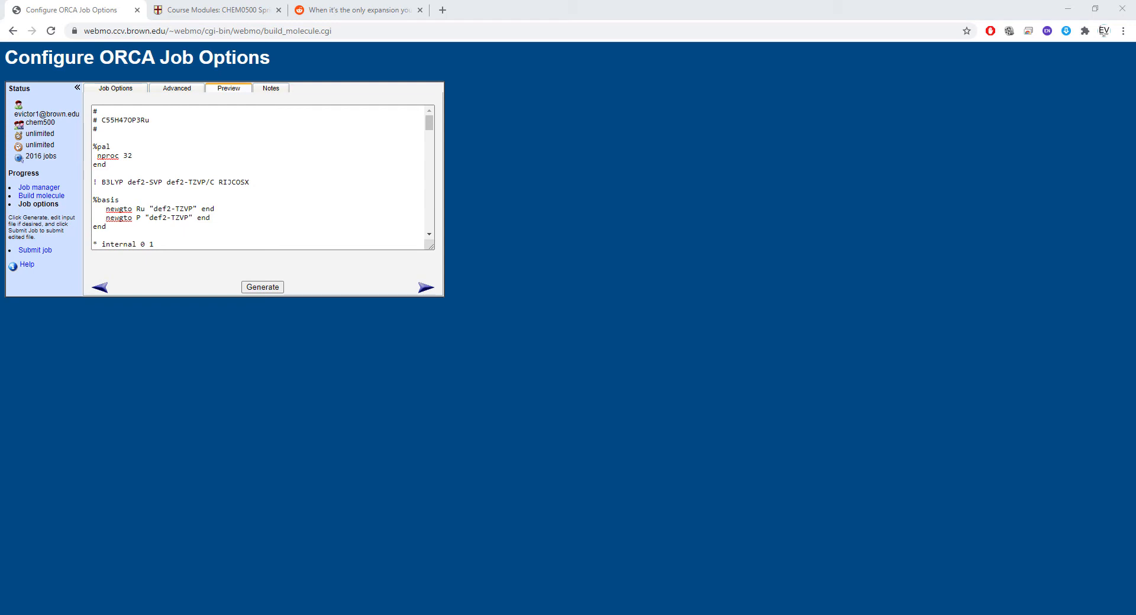
Step: Append newgto "def2-TZVP" end to the coordinate lines of the two H atoms directly below Ru
left_click(355, 164)
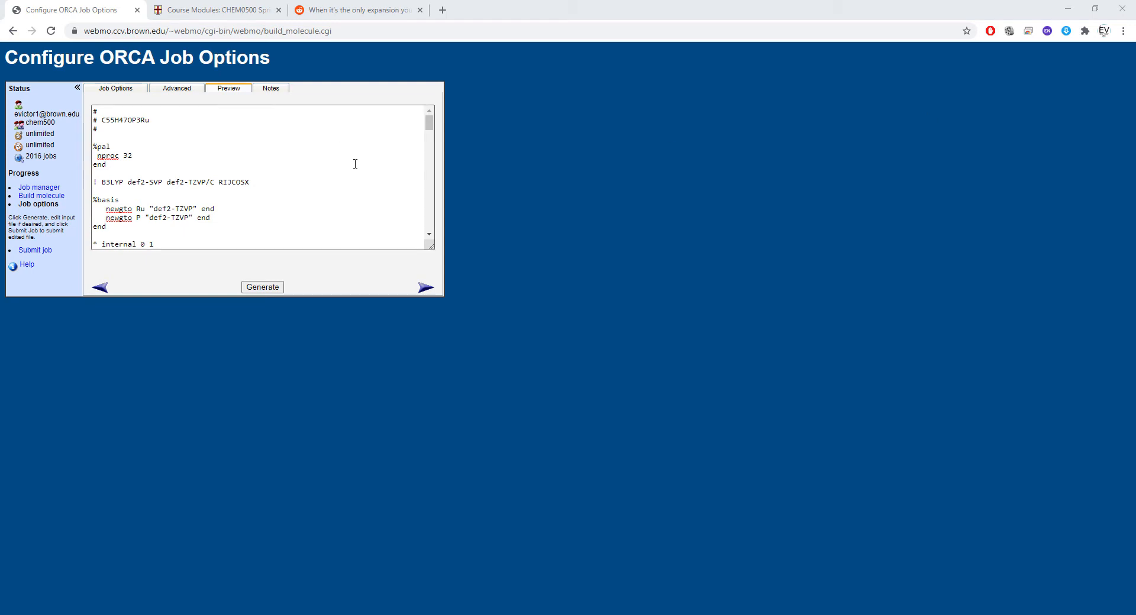
left_click(379, 237)
scroll(302, 200, "down", 3)
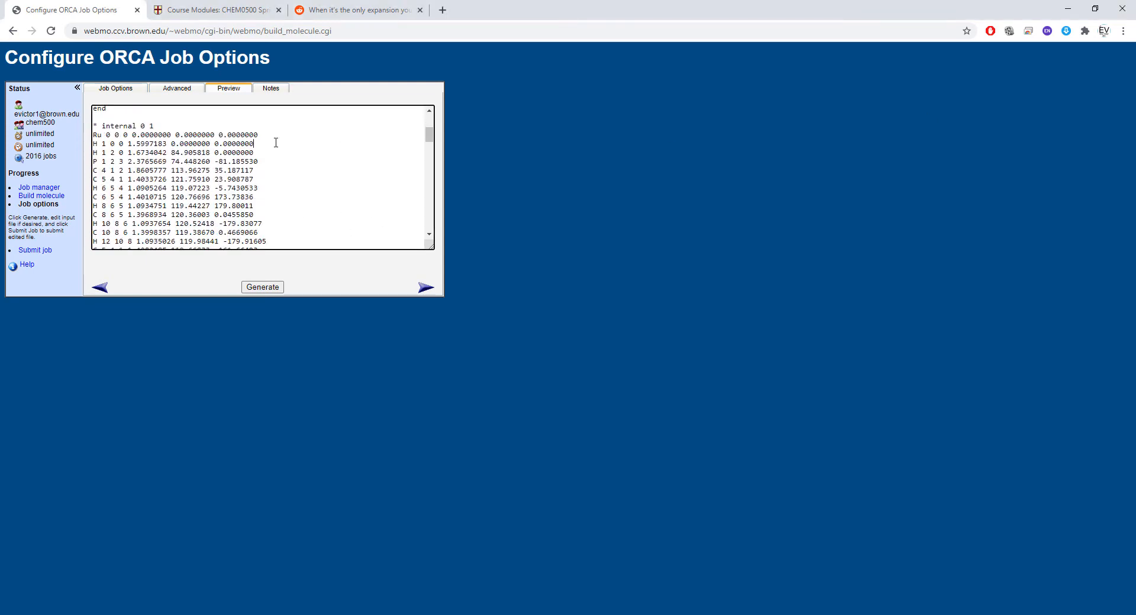
type("newgto \"def2-TZVP\" end")
left_click(271, 153)
type("newgto \"def2-TZVP\" end")
left_click(262, 145)
key("BackSpace")
left_click(262, 152)
key("BackSpace")
Step: Append newgto "def2-TZVP" end to the final C and O coordinate lines and submit the edited input file
left_click_drag(429, 135, 429, 223)
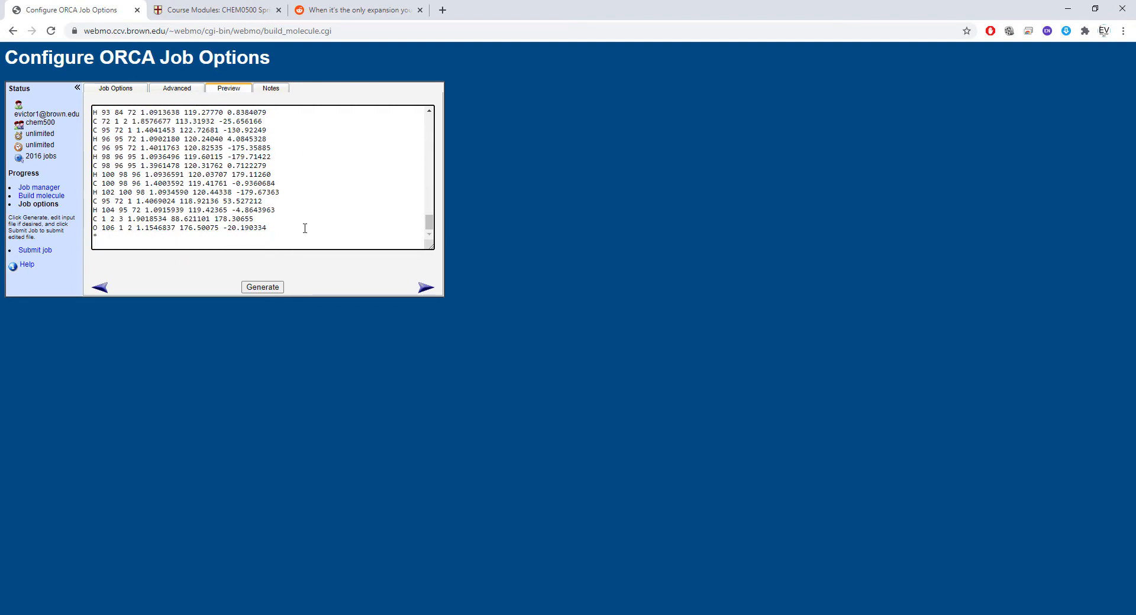
type("newgto \"def2-TZVP\" end")
type("newgto \"def2-TZVP\" end")
left_click(427, 289)
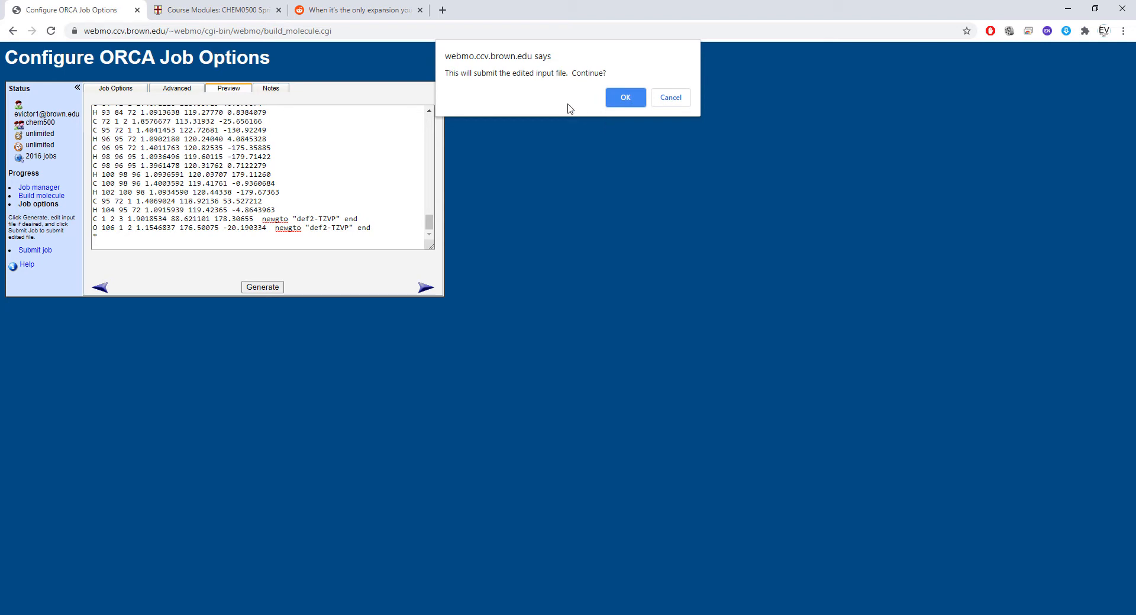
left_click(625, 98)
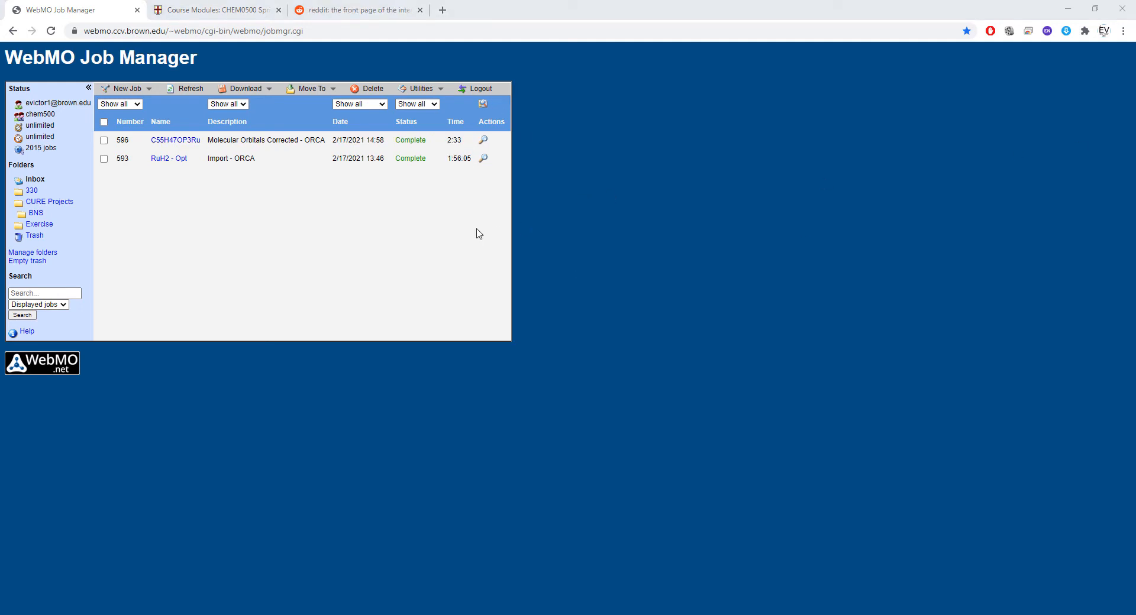
Step: Open the completed Molecular Orbitals Corrected job and display orbital 223 on the molecule
left_click(483, 140)
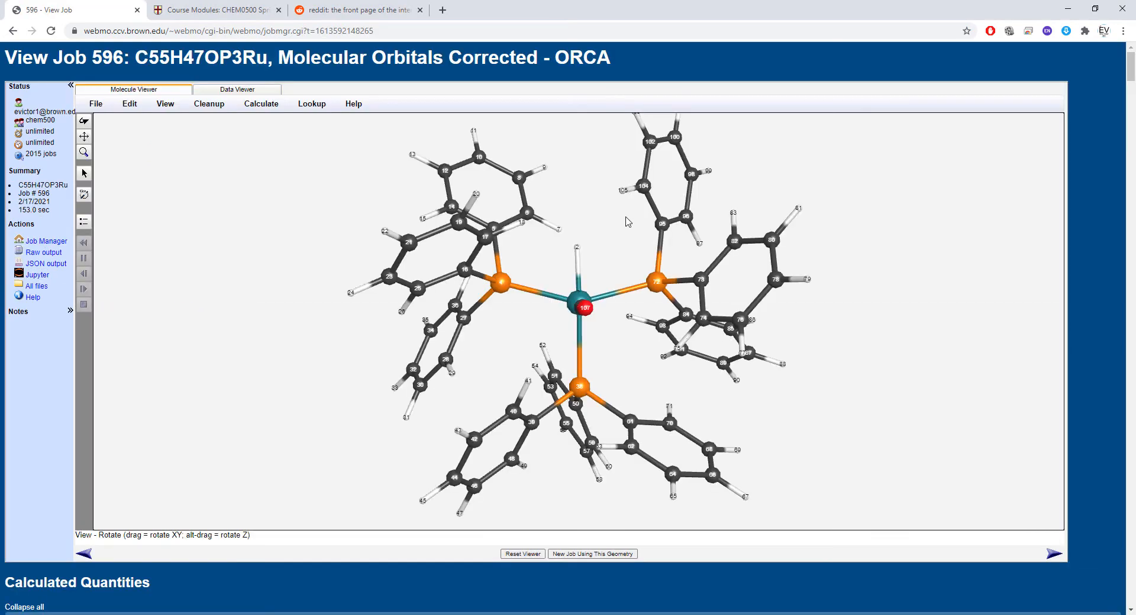
left_click_drag(629, 222, 279, 345)
scroll(289, 325, "down", 15)
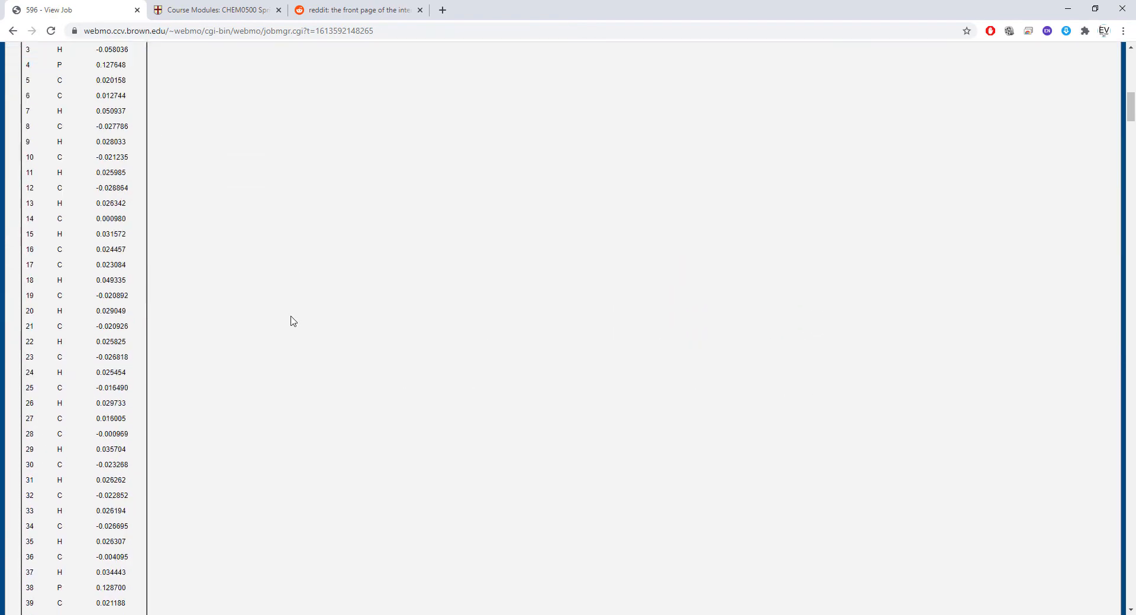
scroll(293, 319, "down", 20)
scroll(482, 322, "up", 6)
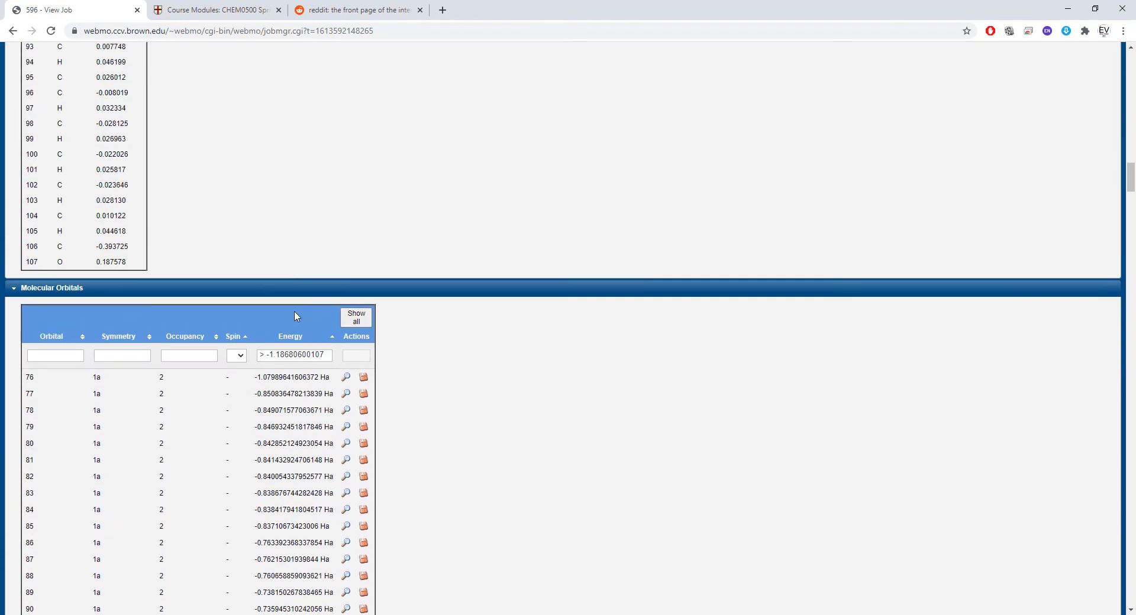
scroll(482, 322, "down", 20)
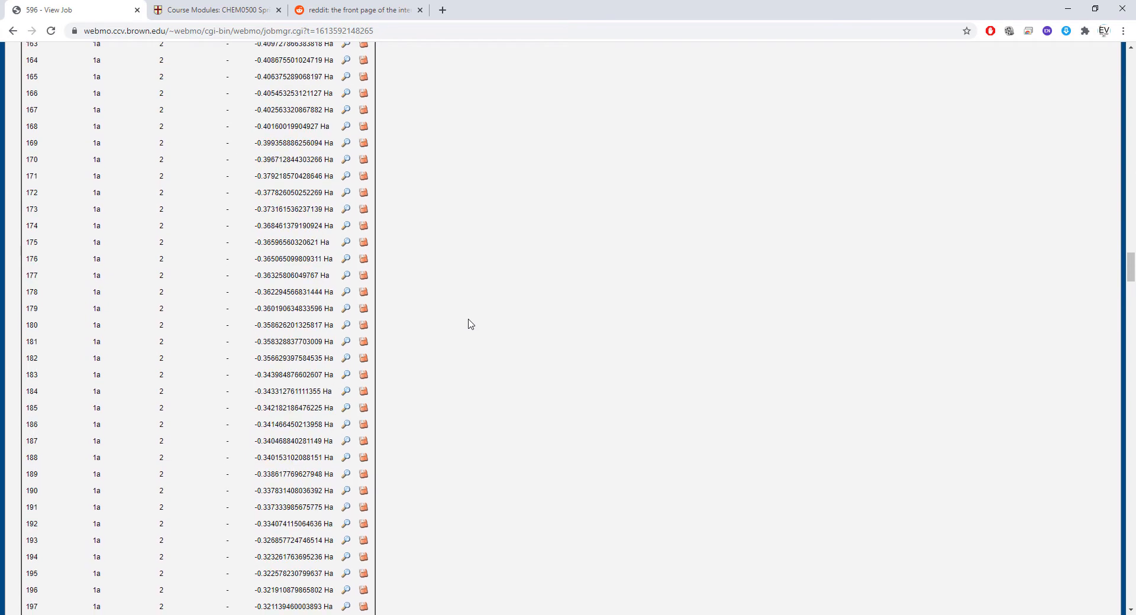
scroll(468, 325, "down", 7)
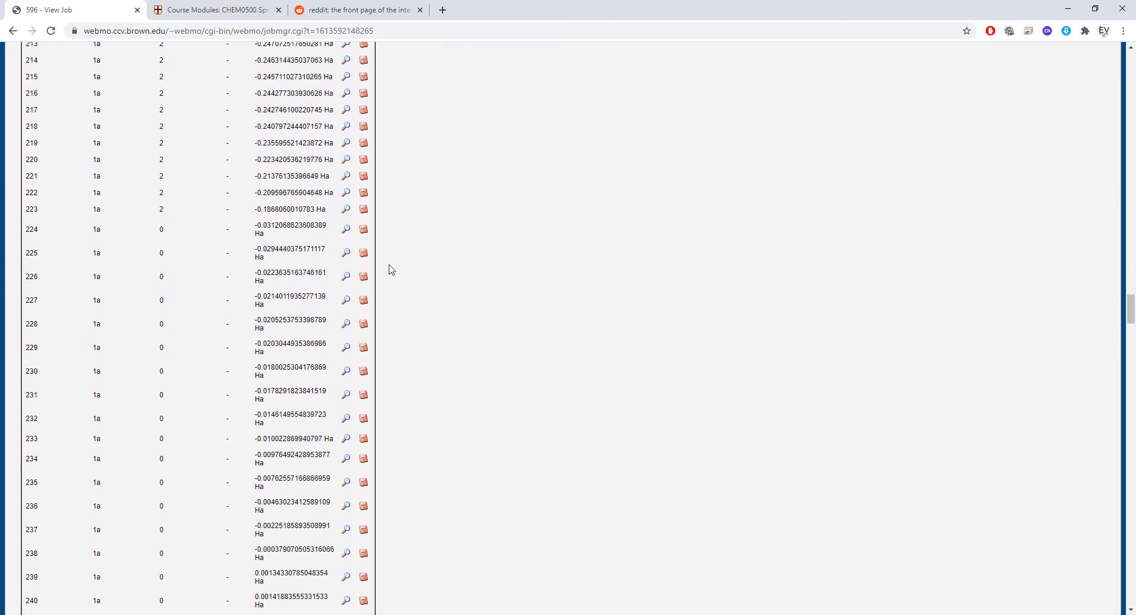
left_click(346, 210)
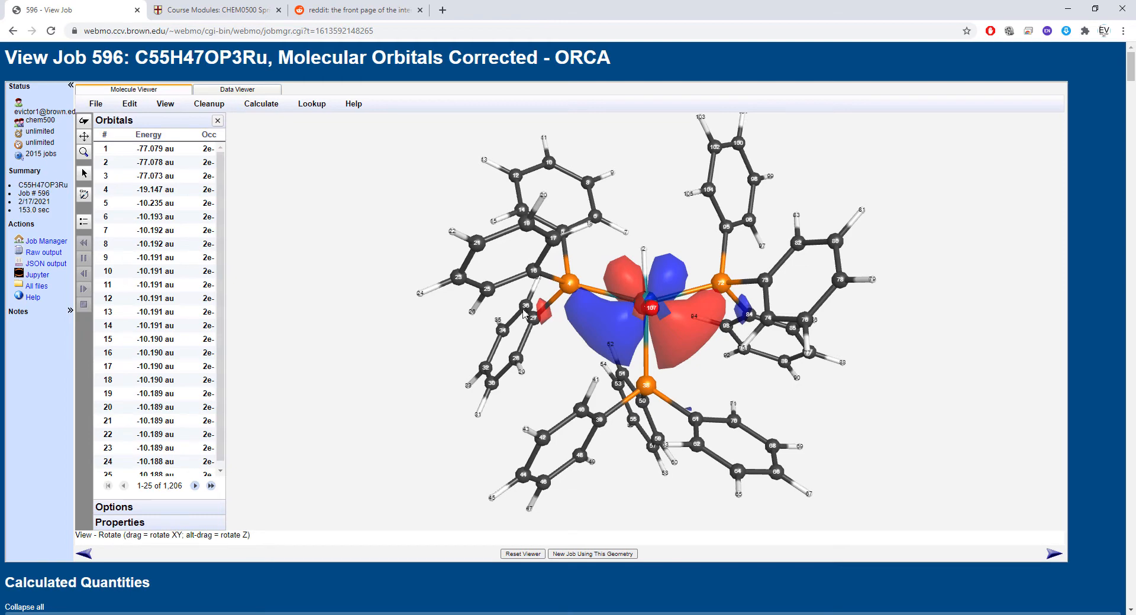
left_click_drag(641, 303, 731, 326)
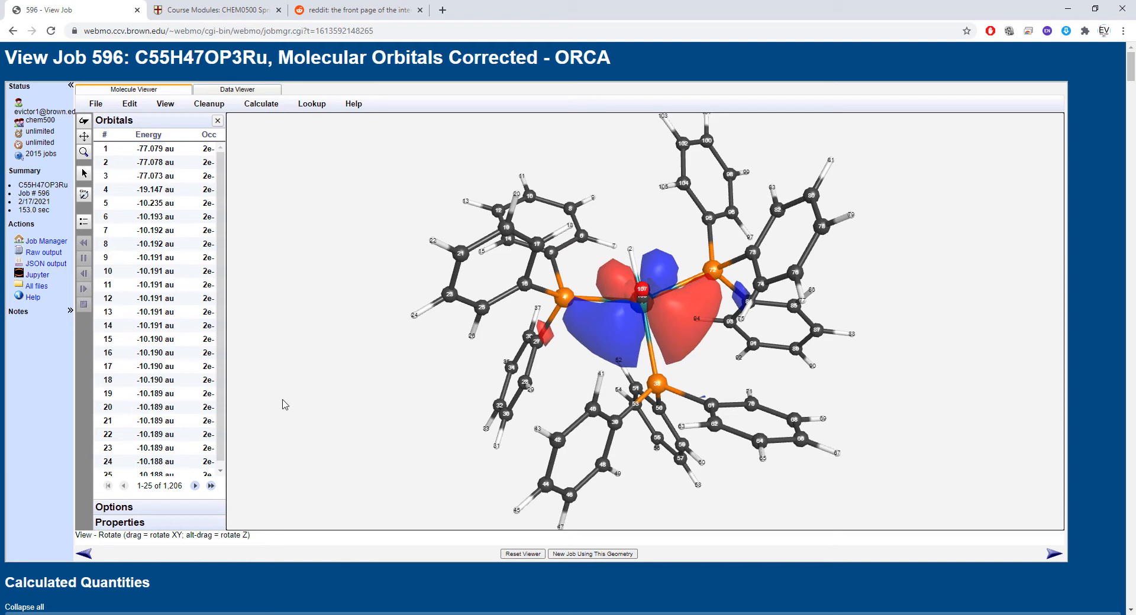
Step: Browse the viewer's orbital list to orbitals 201-225 and examine the displayed orbital from another angle
left_click(195, 486)
left_click(196, 486)
left_click(198, 488)
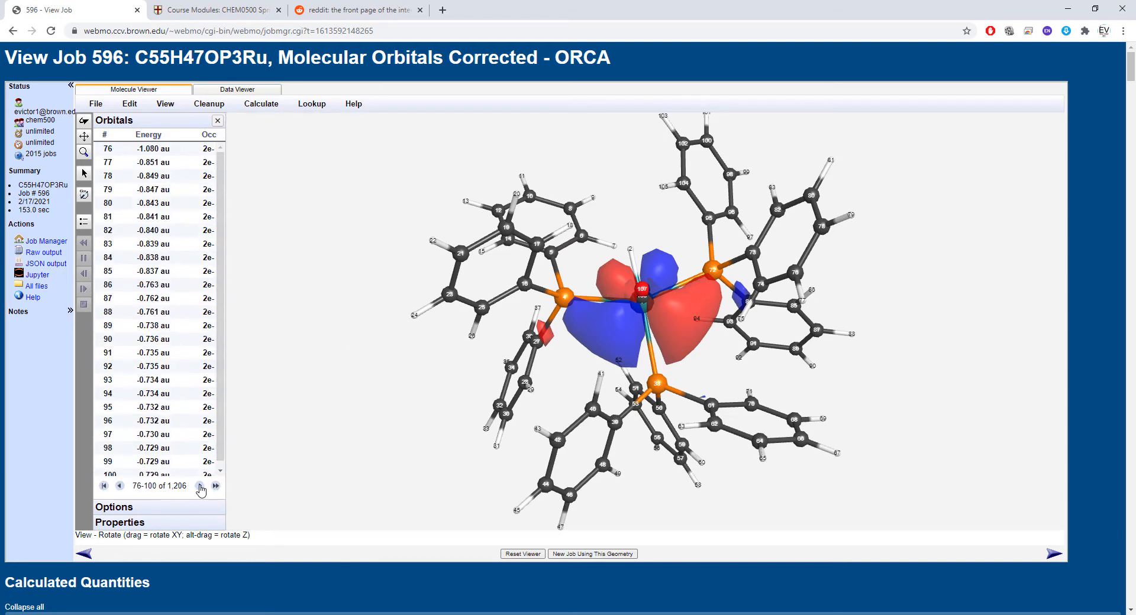
left_click(199, 488)
left_click(200, 488)
left_click(200, 489)
left_click(200, 488)
left_click(200, 489)
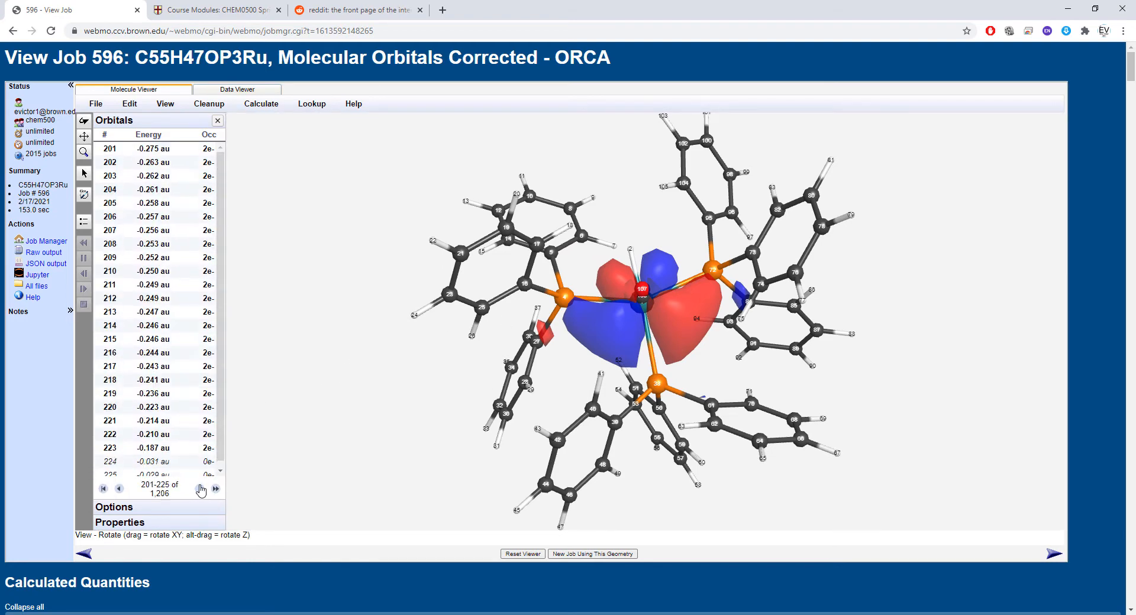
left_click(200, 489)
left_click(118, 488)
left_click_drag(686, 425, 571, 281)
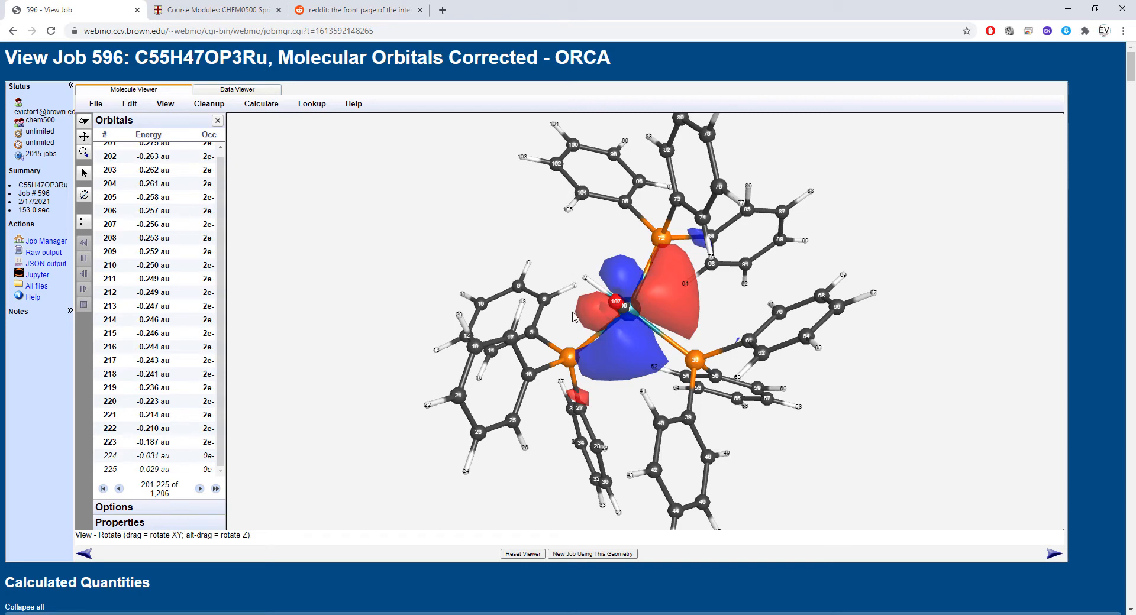
Step: Display orbital 222 on the molecule and examine its lobes around the Ru center and carbonyl from several angles
left_click_drag(568, 357, 620, 313)
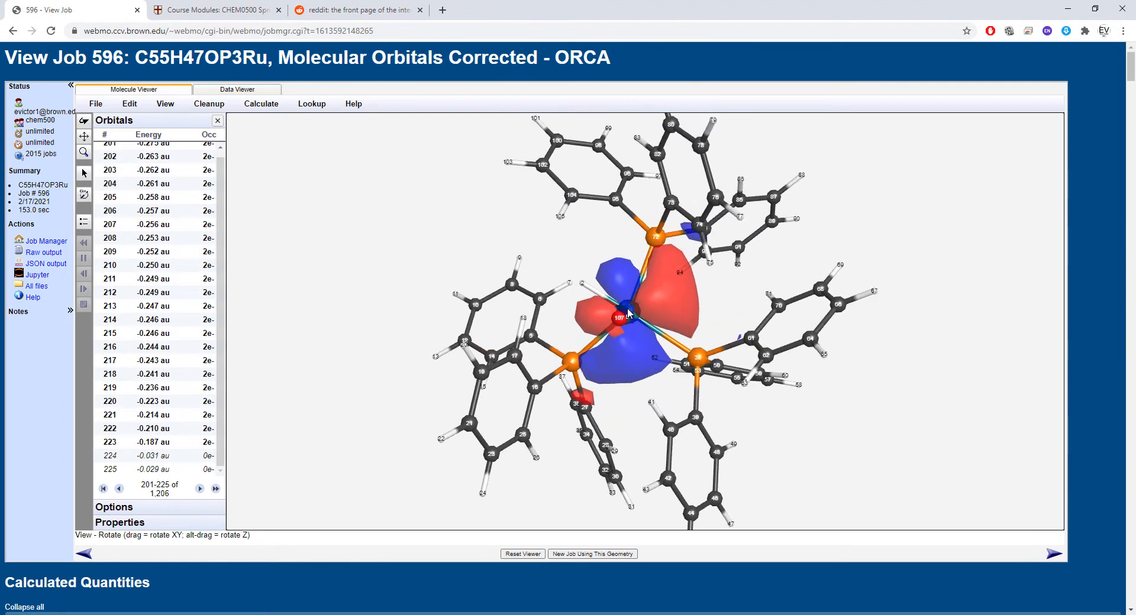
left_click(175, 374)
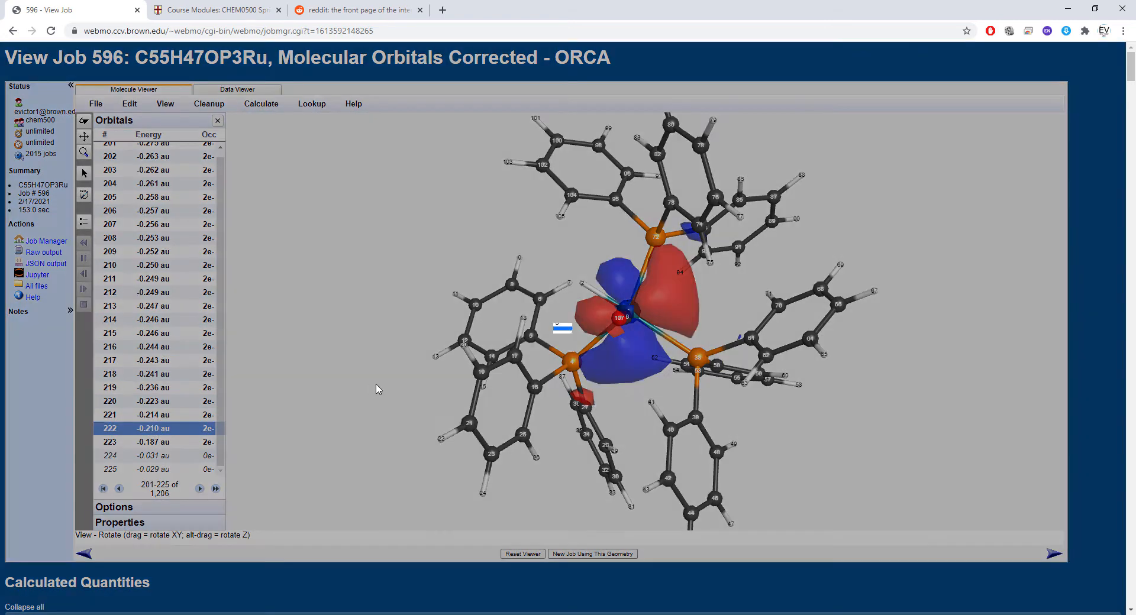
left_click_drag(375, 388, 648, 313)
left_click_drag(665, 251, 666, 261)
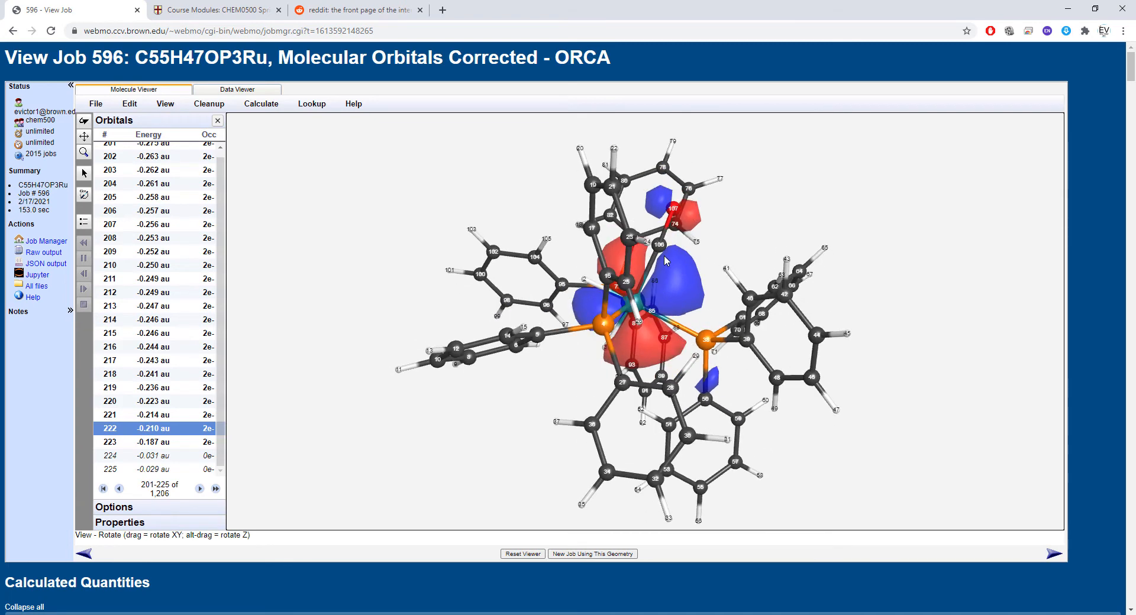
left_click_drag(679, 217, 681, 212)
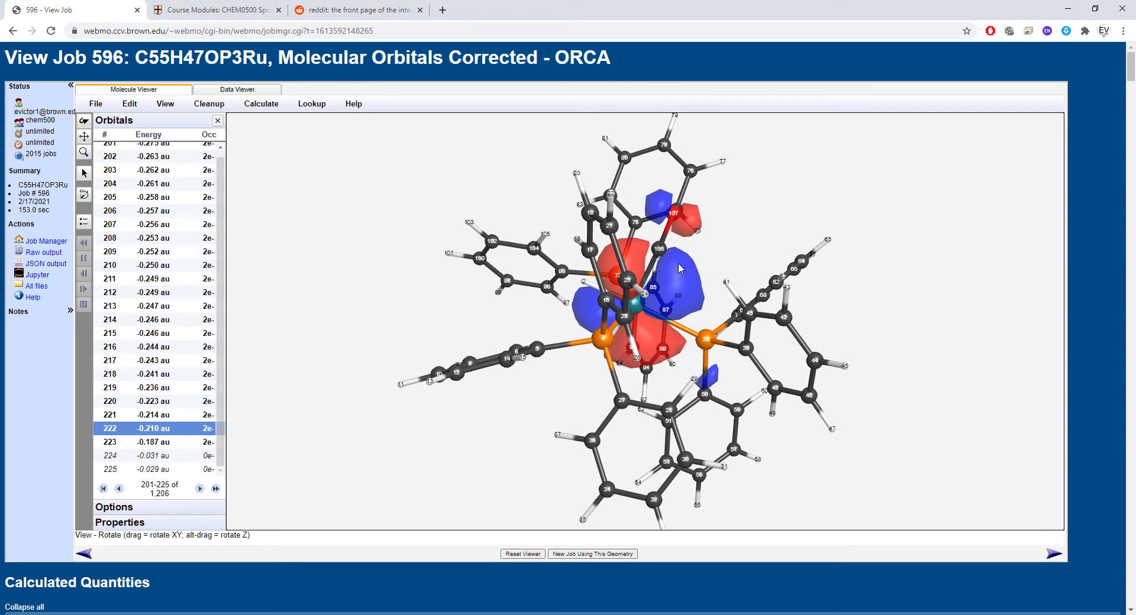
left_click_drag(679, 268, 669, 247)
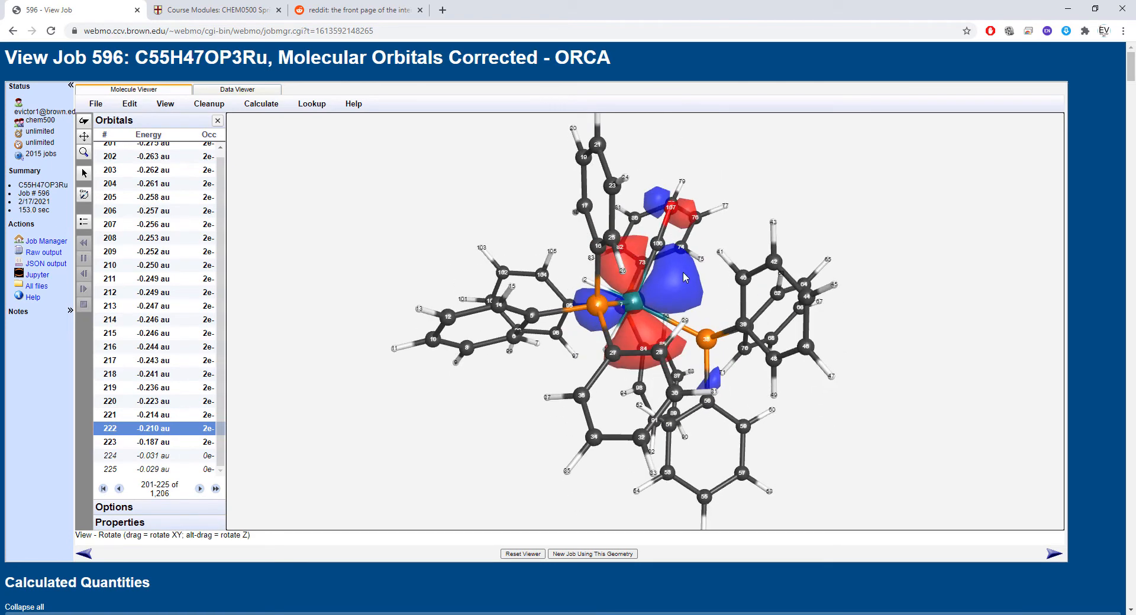
left_click_drag(664, 259, 736, 344)
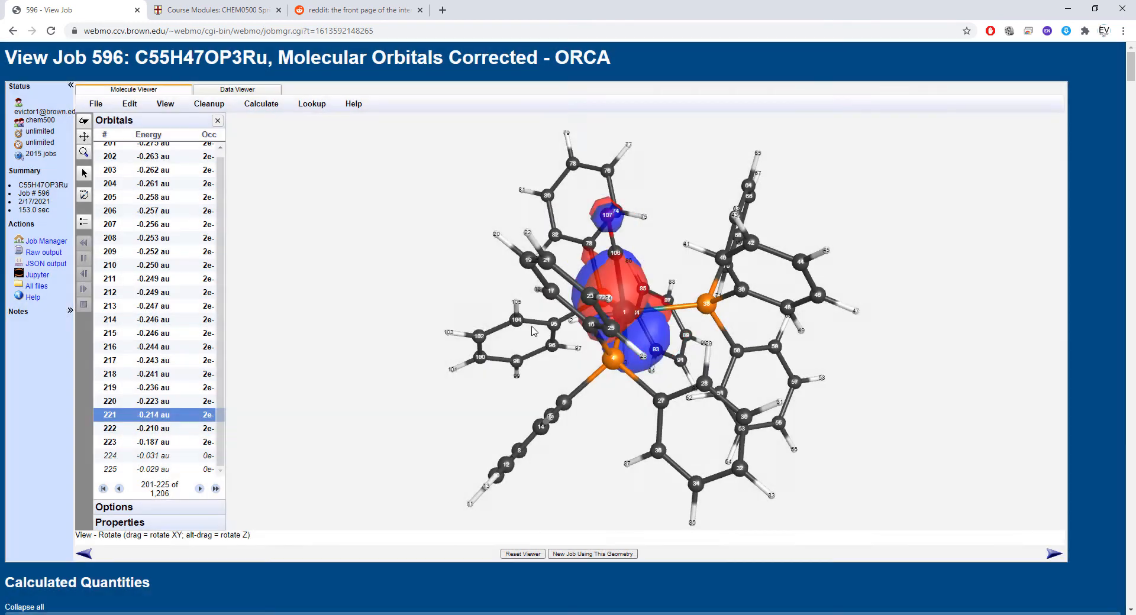
Step: Display the occupied orbitals 221, 220 and 219 one after another and examine each from different angles
left_click_drag(508, 355, 661, 281)
left_click_drag(683, 318, 624, 303)
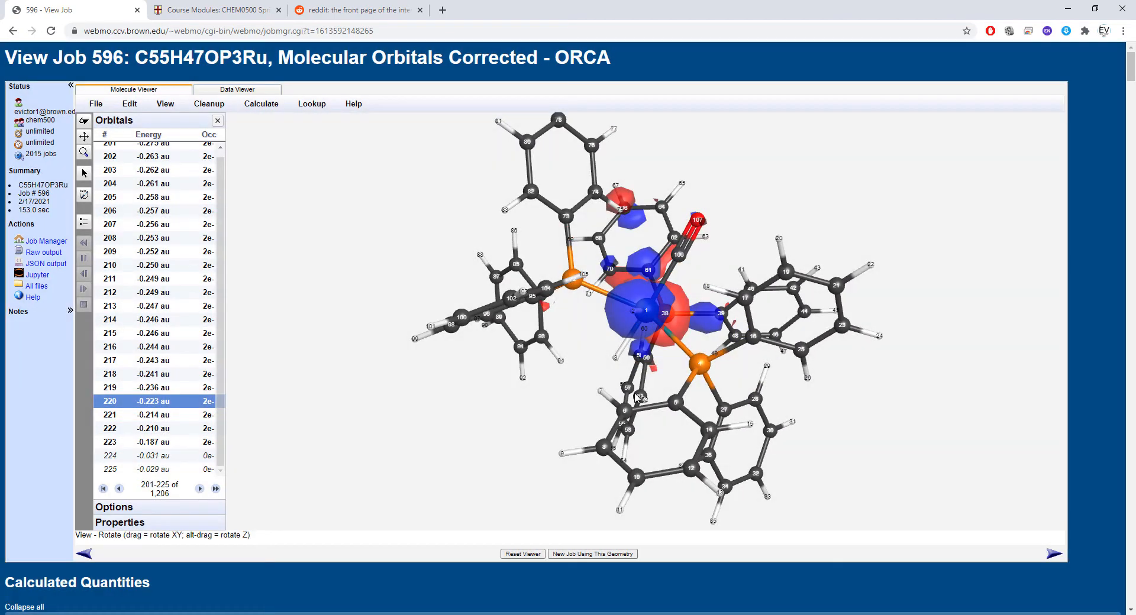
left_click_drag(806, 459, 651, 481)
left_click_drag(661, 378, 197, 373)
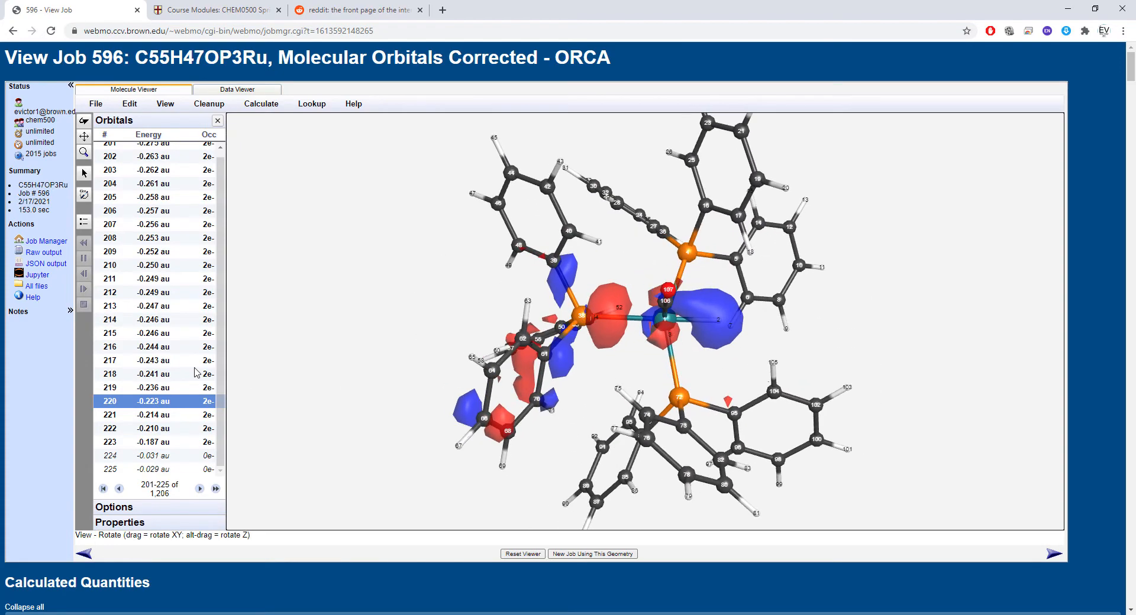
left_click_drag(309, 413, 555, 408)
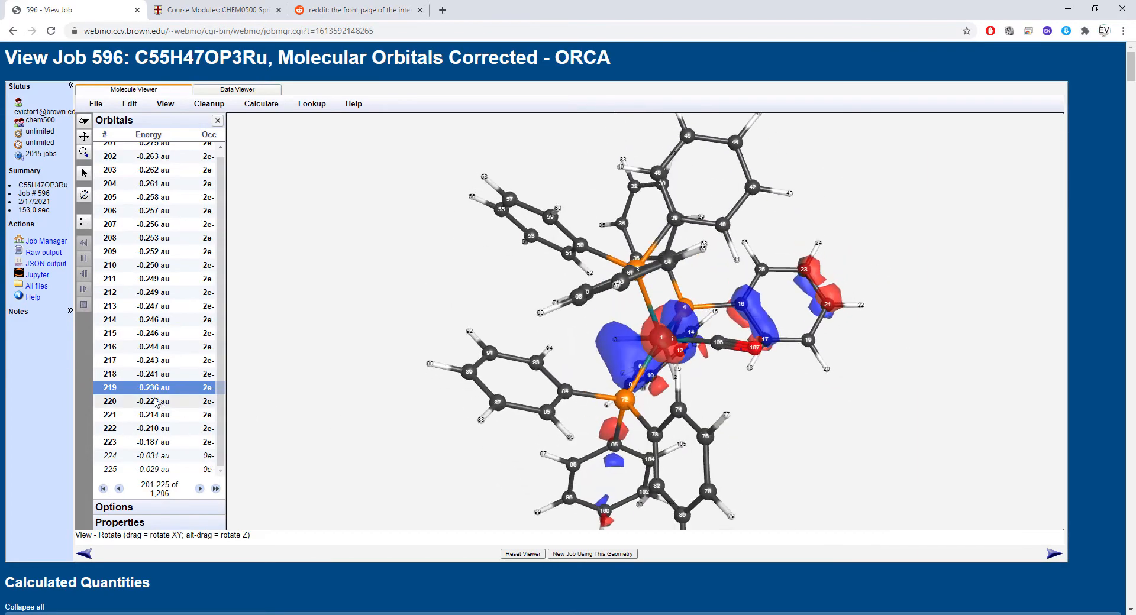
left_click_drag(302, 395, 662, 410)
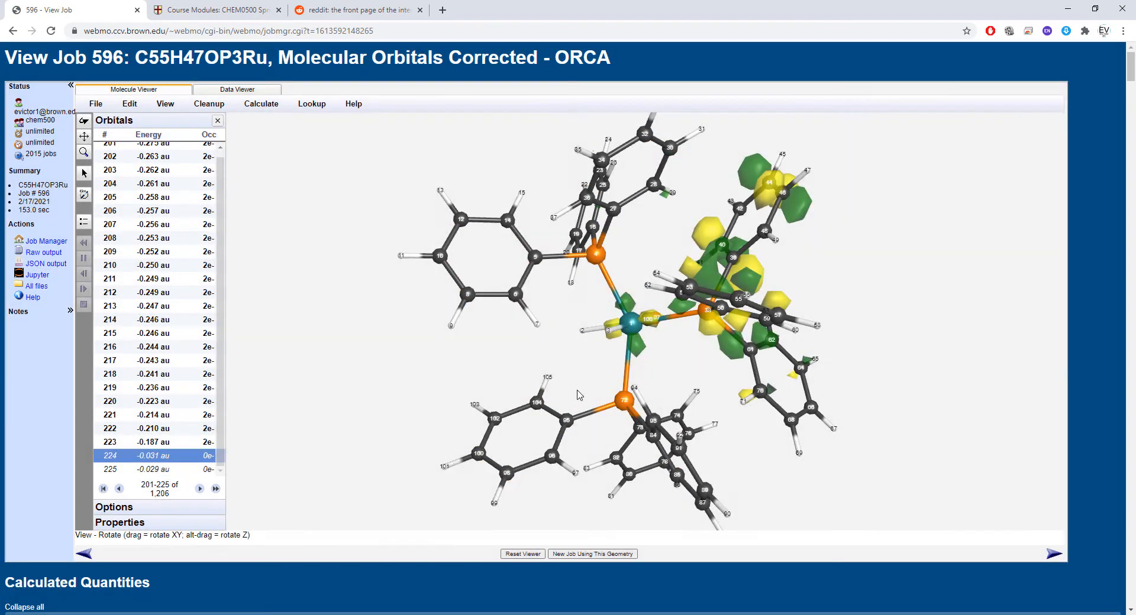
Step: Display the unoccupied orbitals 224 and 225 in turn and examine how each is distributed over the complex
left_click_drag(579, 395, 598, 365)
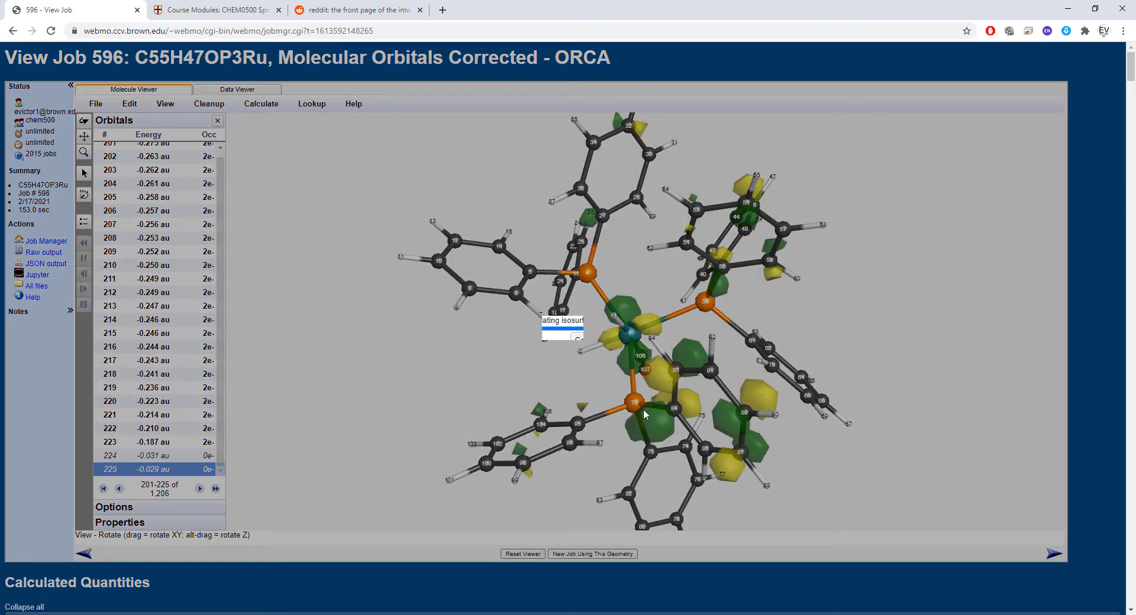
left_click_drag(585, 453, 714, 354)
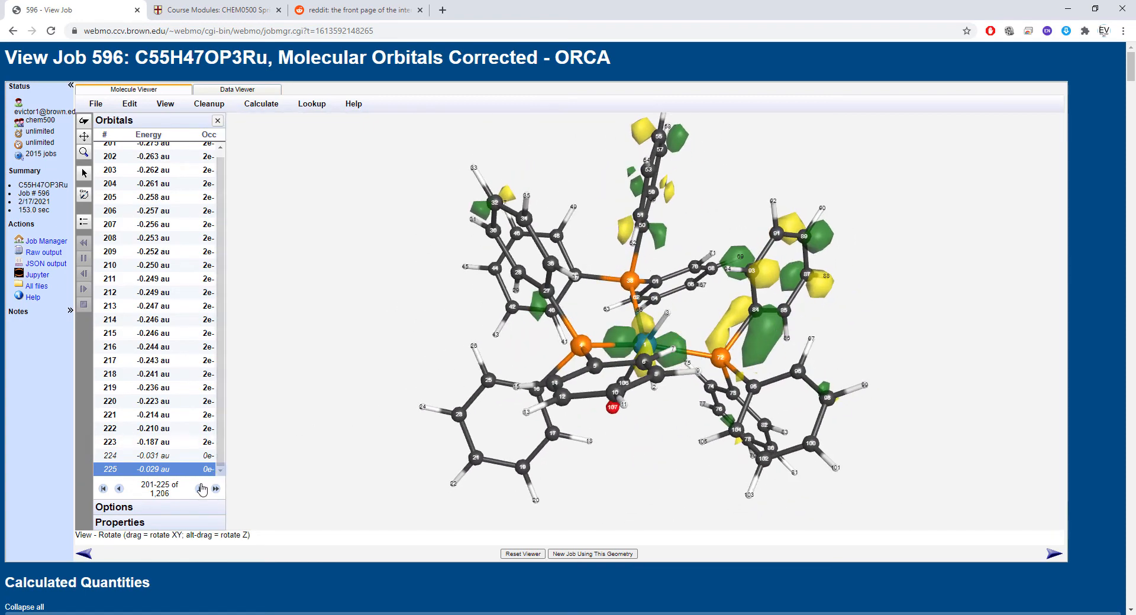
Step: Advance the orbital list to orbitals 226-250, display orbital 226 and examine it around the Ru center
left_click(200, 489)
scroll(177, 159, "up", 1)
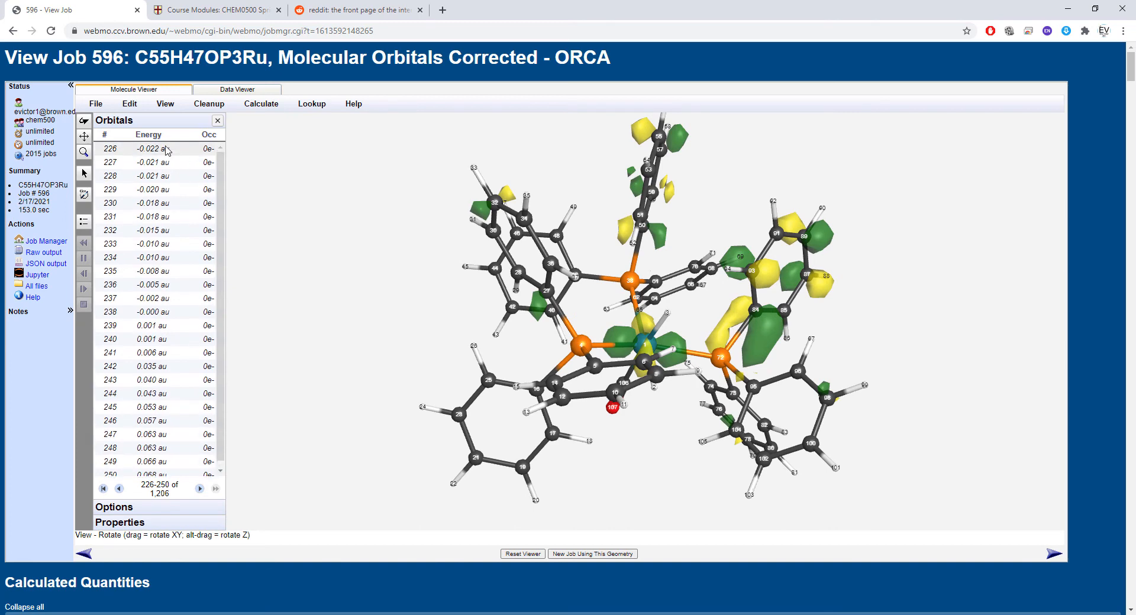
left_click_drag(653, 263, 684, 362)
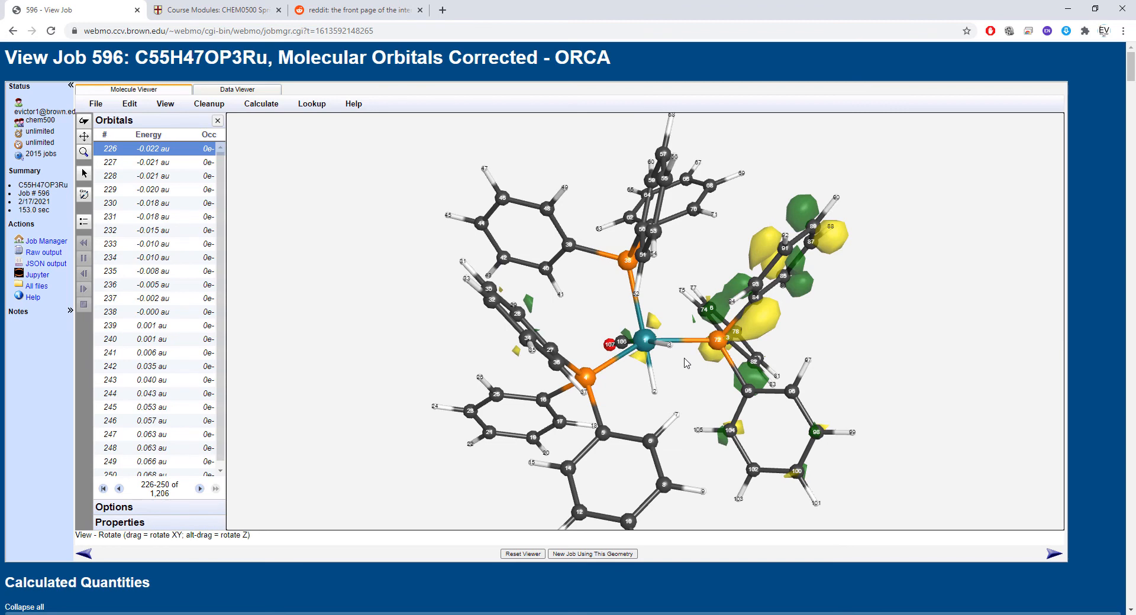
left_click_drag(686, 362, 670, 346)
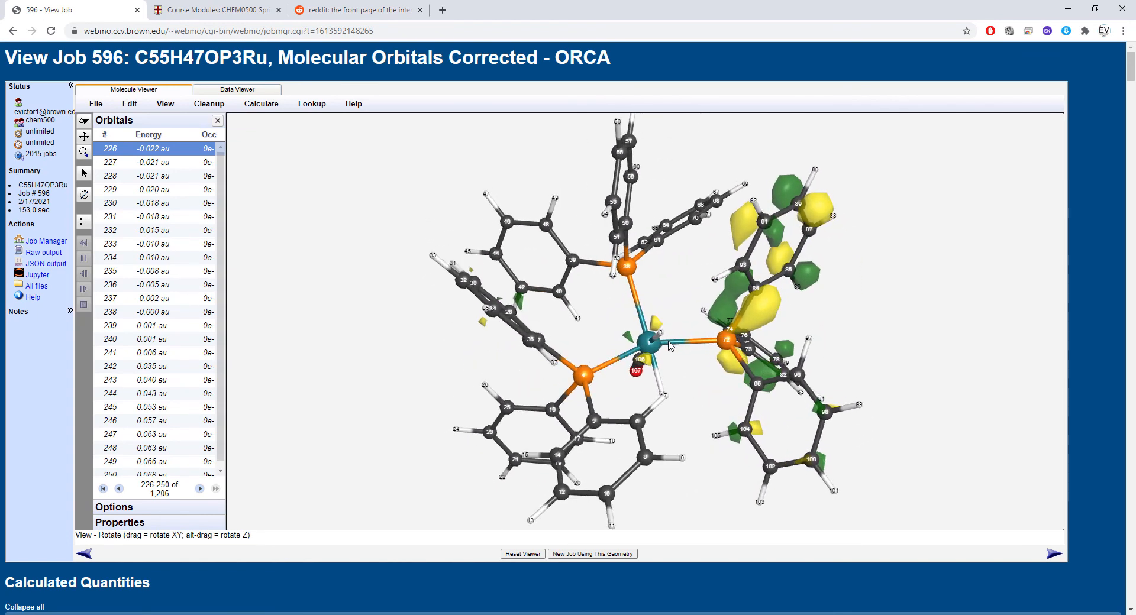
left_click_drag(670, 346, 650, 342)
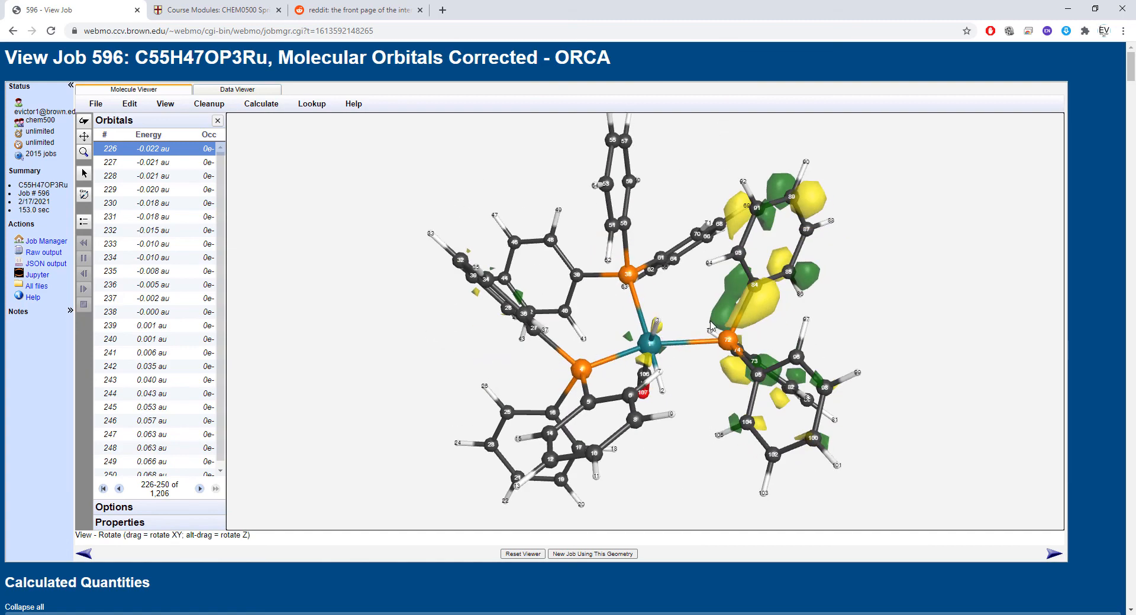